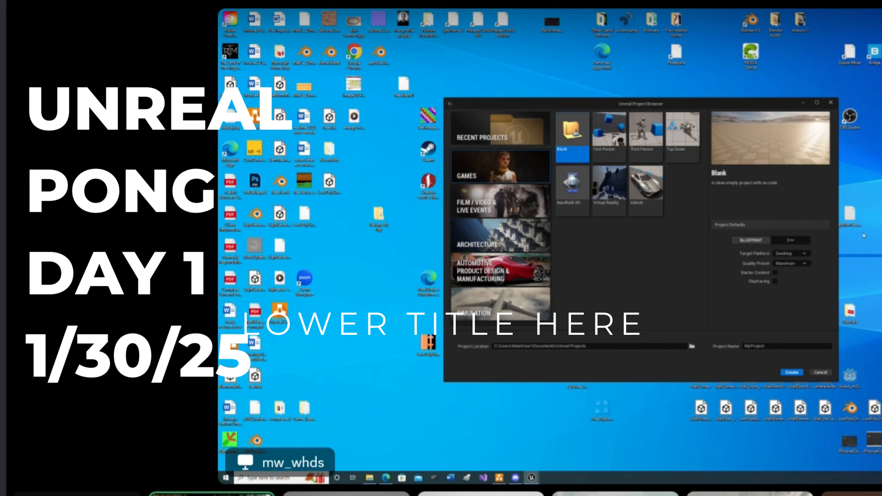
{"action": "left_click", "coordinate": [791, 253]}
{"action": "left_click", "coordinate": [800, 266]}
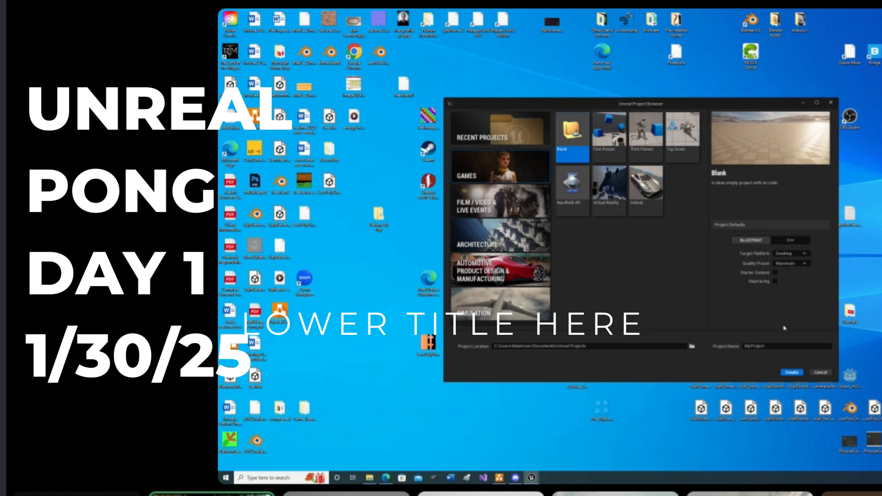
{"action": "left_click", "coordinate": [776, 274]}
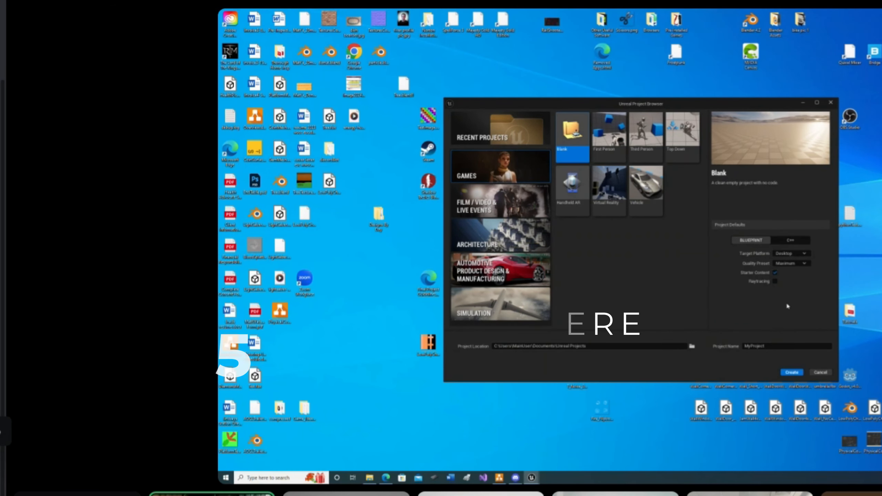
{"action": "left_click", "coordinate": [778, 273]}
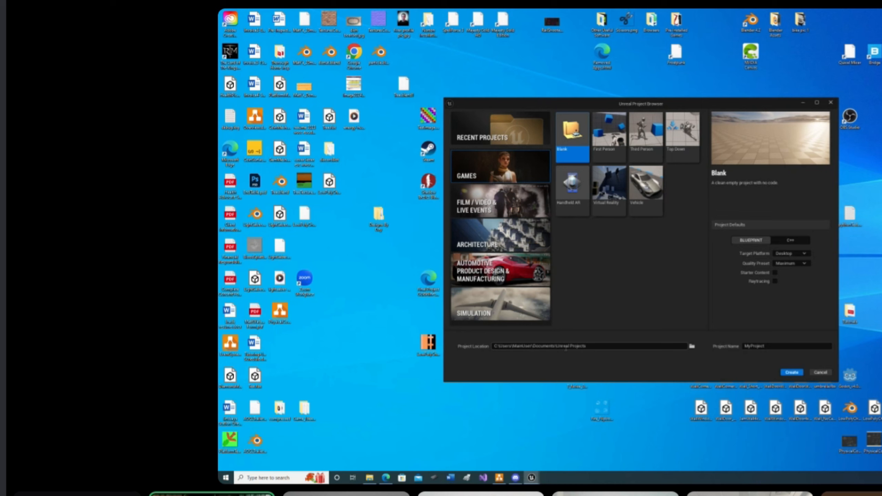
{"action": "left_click", "coordinate": [828, 376]}
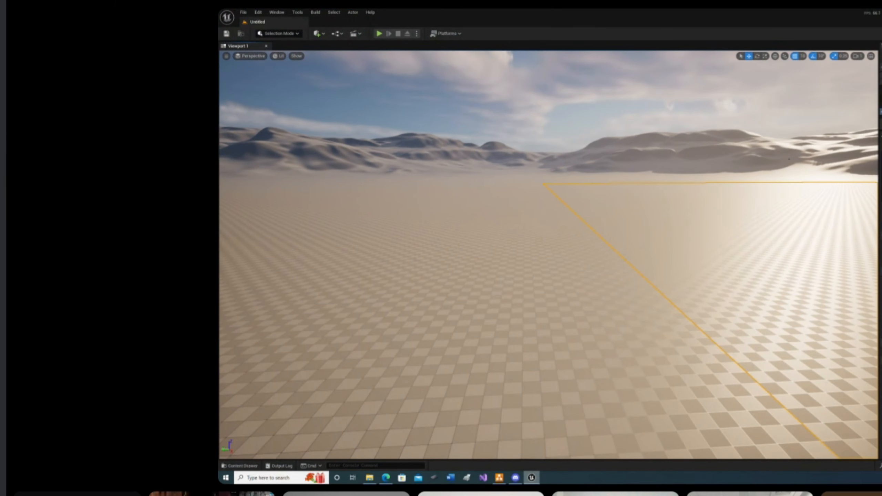
{"action": "right_click_drag", "start_coordinate": [773, 149], "coordinate": [676, 127]}
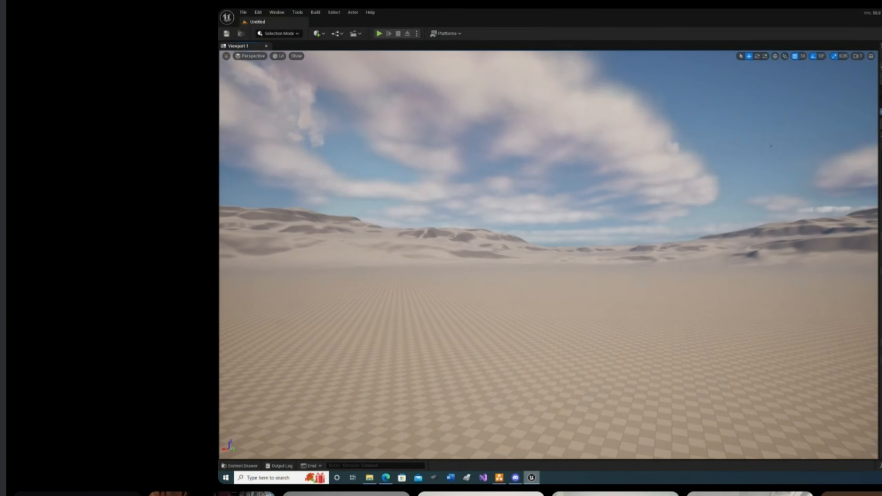
{"action": "right_click", "coordinate": [772, 149]}
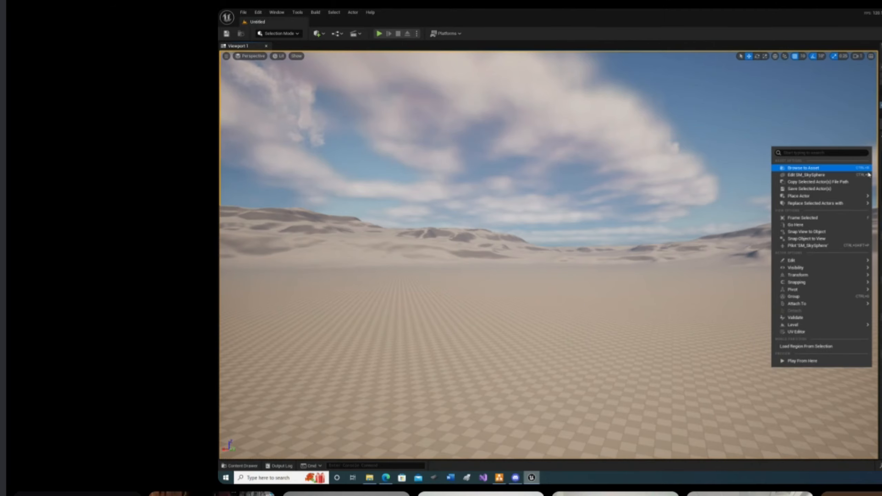
- Switch to Discord and check the server's general text channel and the General voice channel, returning to Unreal Editor in between
{"action": "mouse_move", "coordinate": [798, 196]}
{"action": "left_click", "coordinate": [516, 478]}
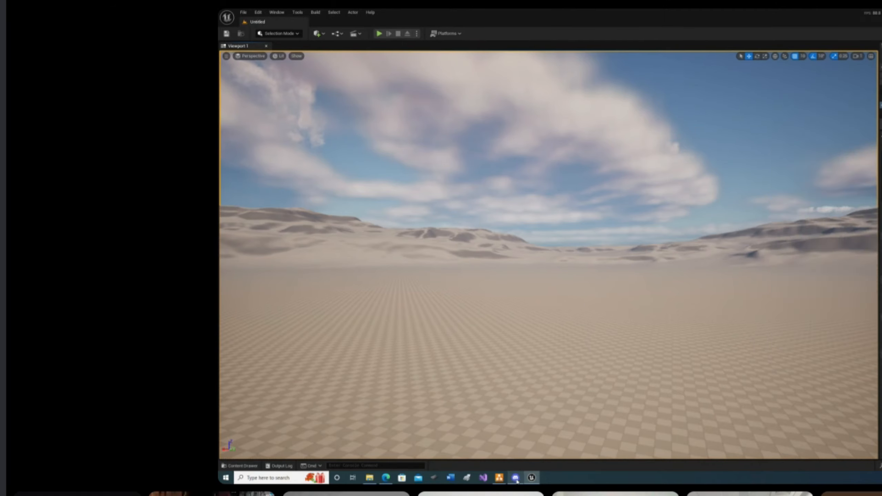
{"action": "left_click", "coordinate": [268, 71]}
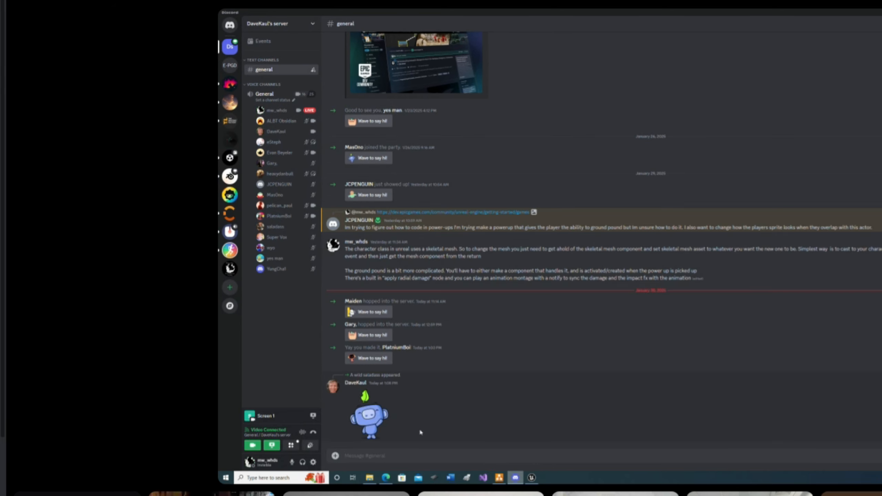
{"action": "left_click", "coordinate": [267, 95]}
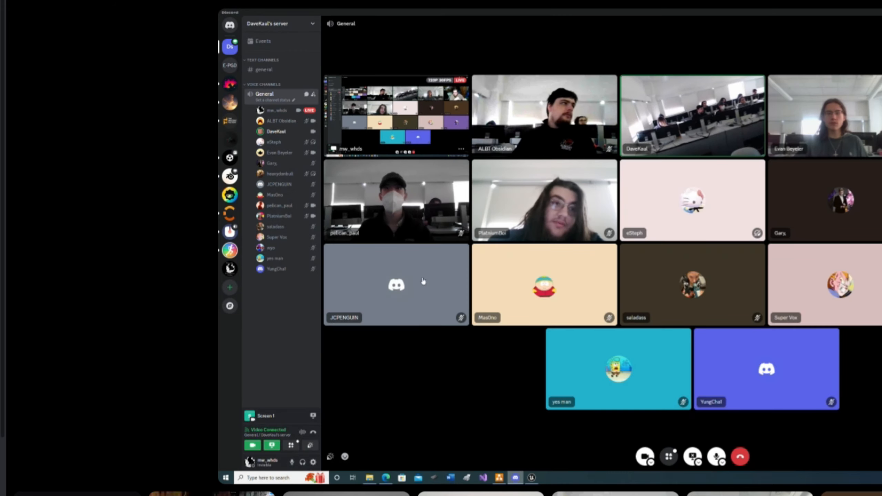
{"action": "left_click", "coordinate": [273, 70]}
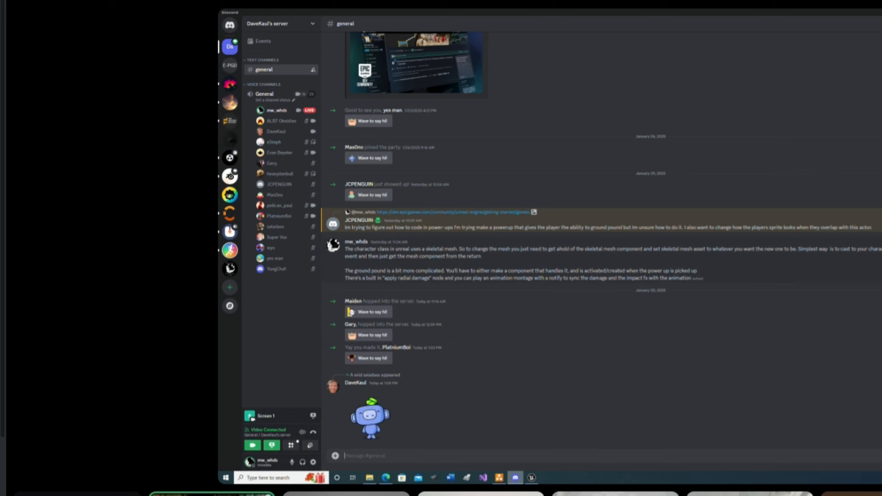
{"action": "key", "text": "alt+Tab"}
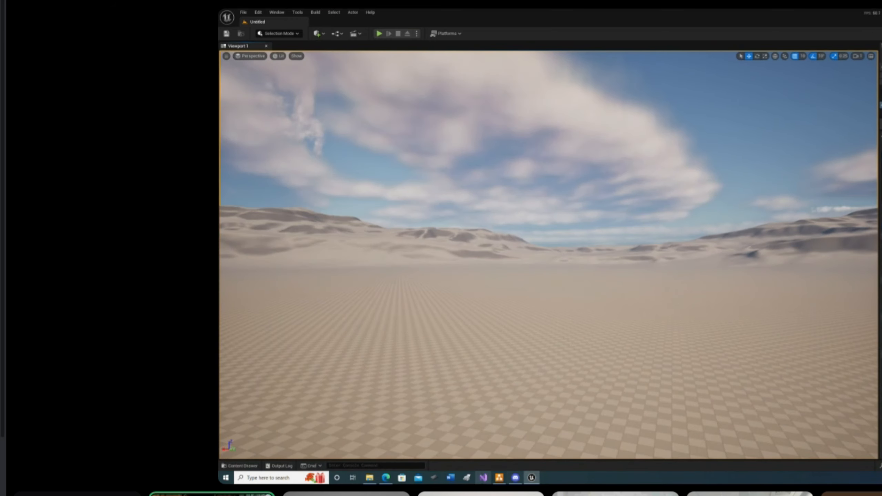
{"action": "left_click", "coordinate": [516, 479]}
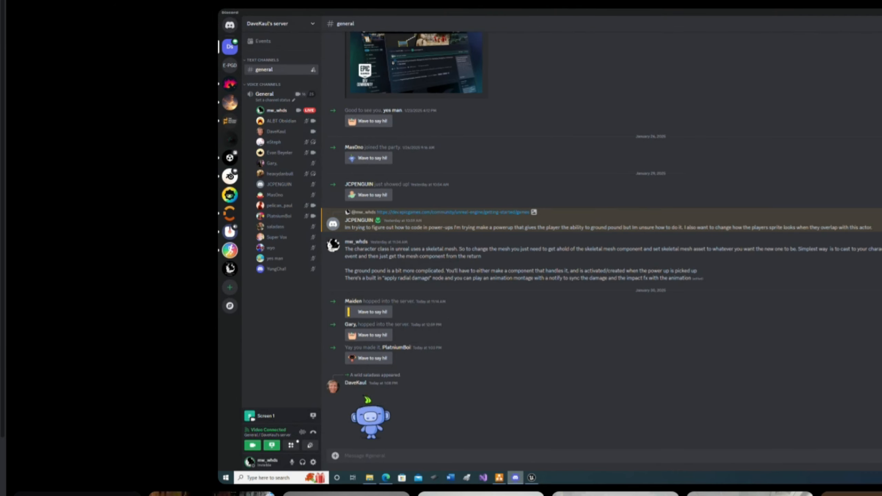
{"action": "key", "text": "alt+Tab"}
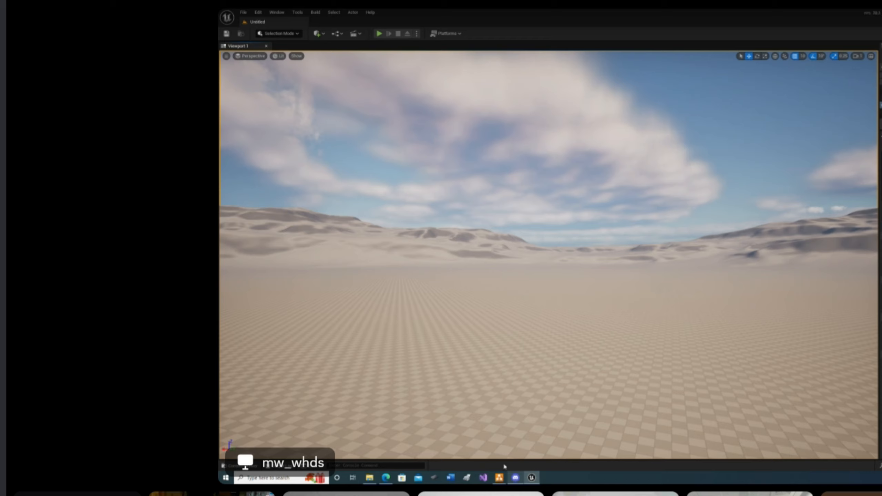
{"action": "left_click", "coordinate": [515, 479]}
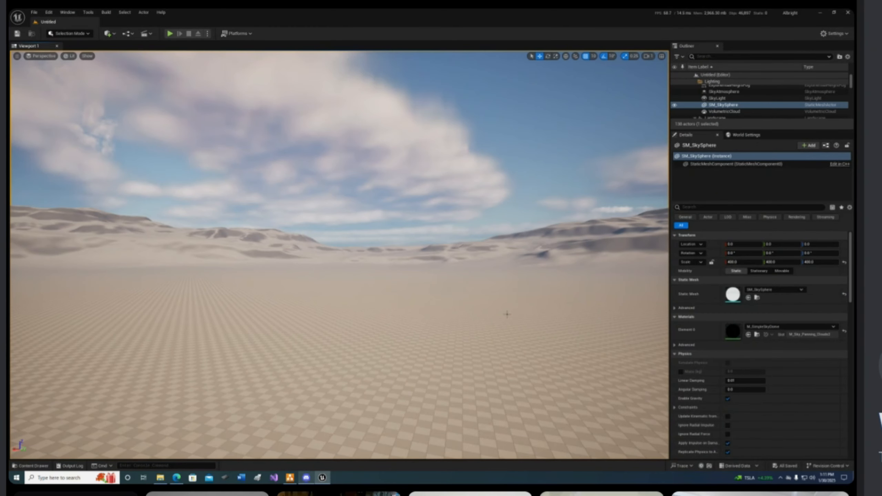
- Switch to Discord, review the server's notification settings without changing them, and return to Unreal Editor
{"action": "left_click", "coordinate": [306, 478]}
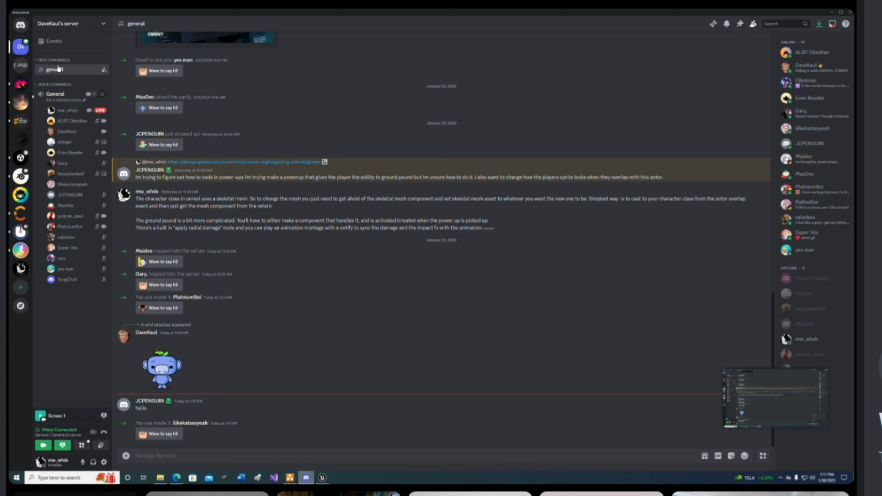
{"action": "left_click", "coordinate": [98, 24]}
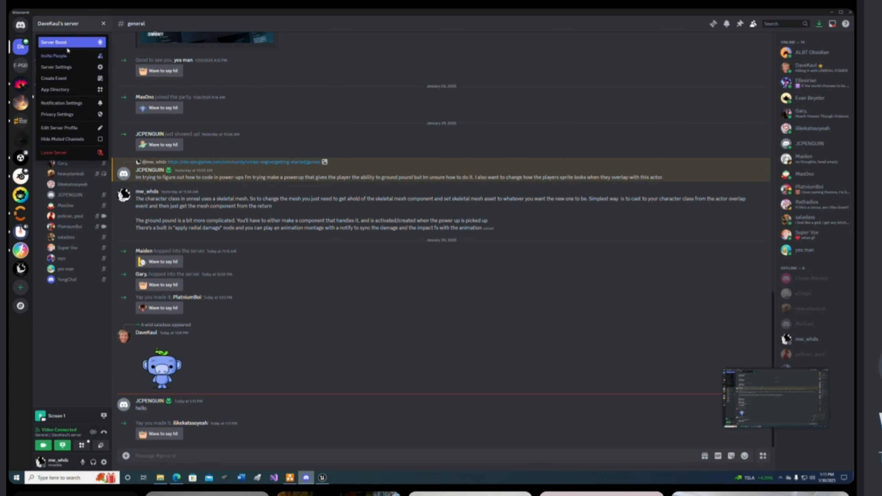
{"action": "left_click", "coordinate": [69, 105]}
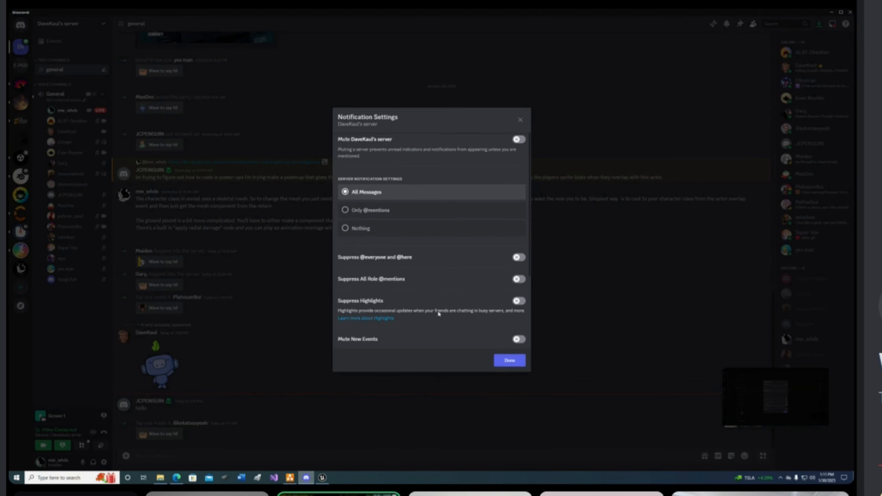
{"action": "left_click", "coordinate": [513, 362]}
{"action": "left_click", "coordinate": [832, 12]}
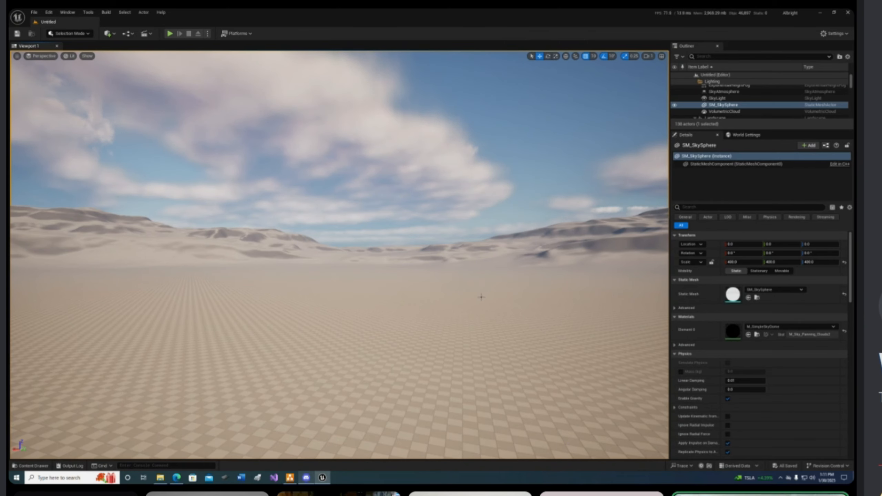
- Bring up the project content and look through the StarterContent and Pong folders
{"action": "right_click_drag", "start_coordinate": [481, 297], "coordinate": [468, 158]}
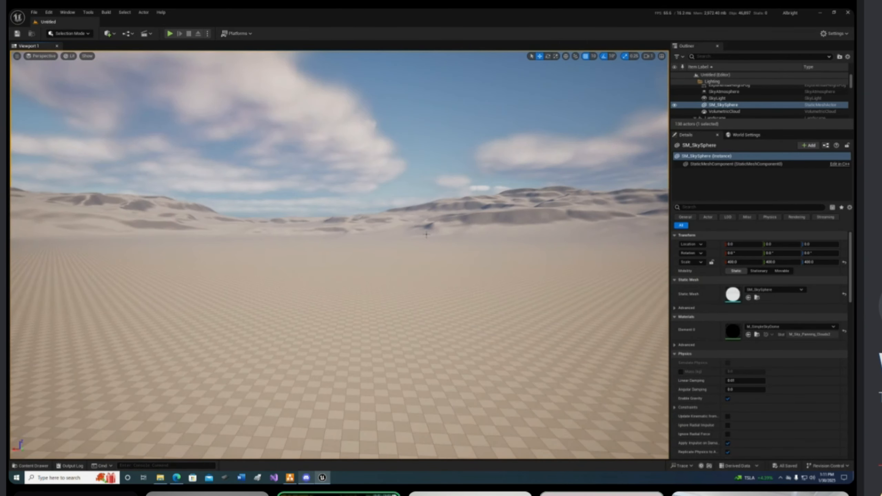
{"action": "key", "text": "ctrl+space"}
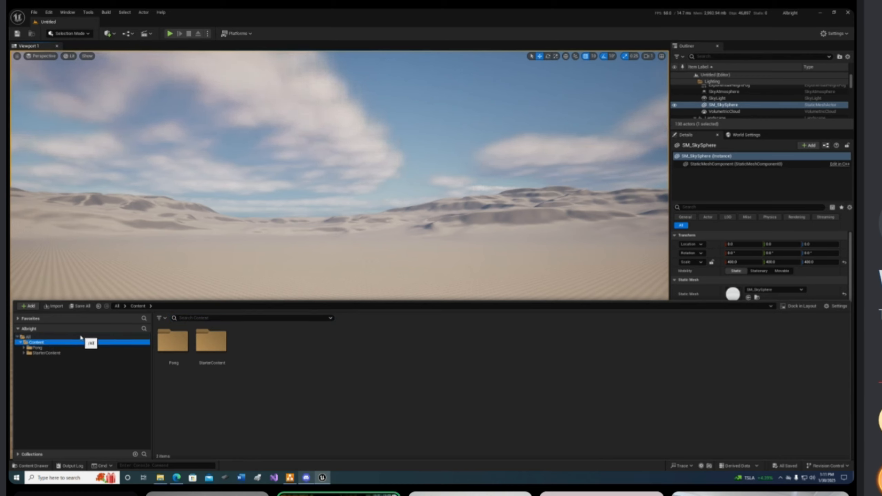
{"action": "left_click", "coordinate": [72, 353]}
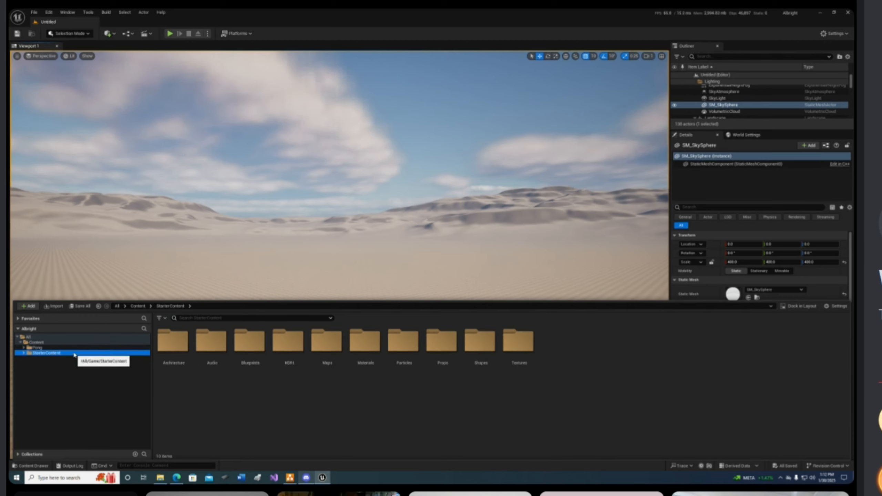
{"action": "left_click", "coordinate": [77, 348]}
{"action": "left_click", "coordinate": [76, 352]}
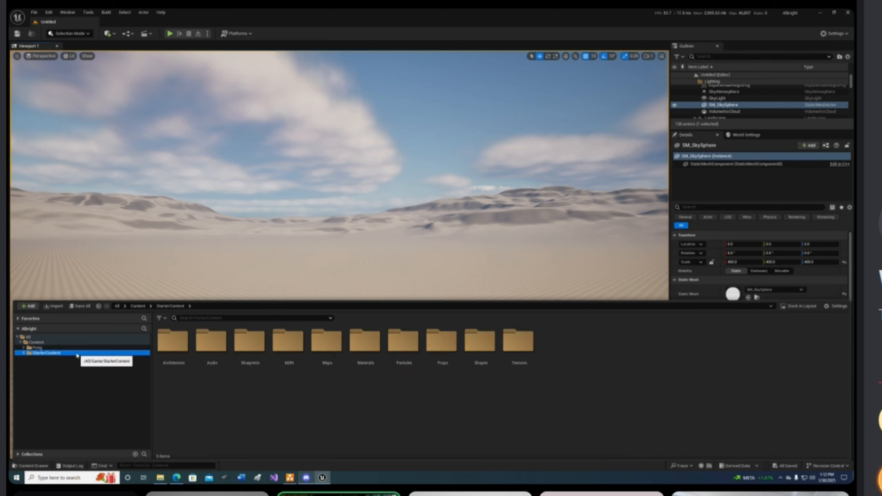
{"action": "left_click", "coordinate": [76, 343]}
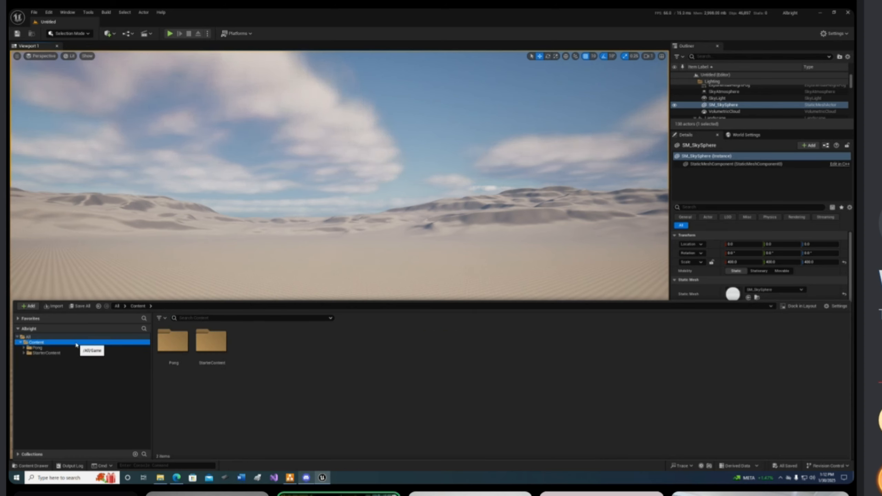
{"action": "left_click", "coordinate": [72, 348]}
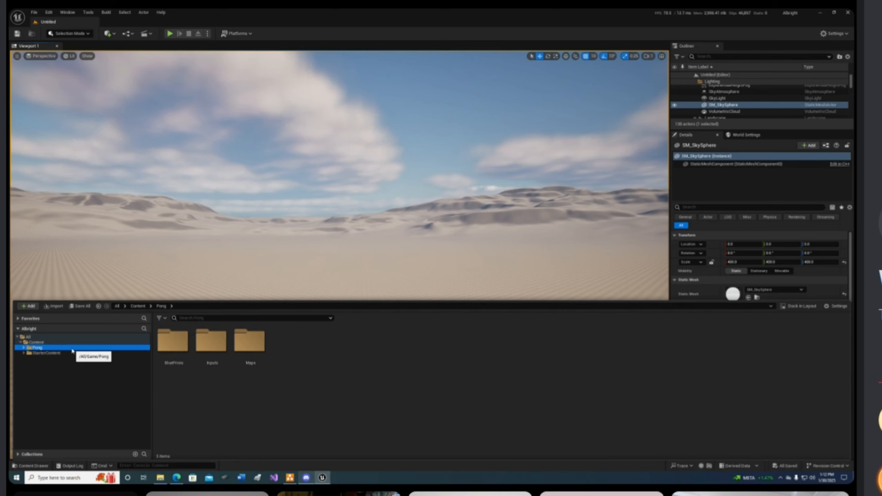
- Set the colour of the Pong folder under Content to red
{"action": "left_click", "coordinate": [118, 342]}
{"action": "right_click", "coordinate": [181, 343]}
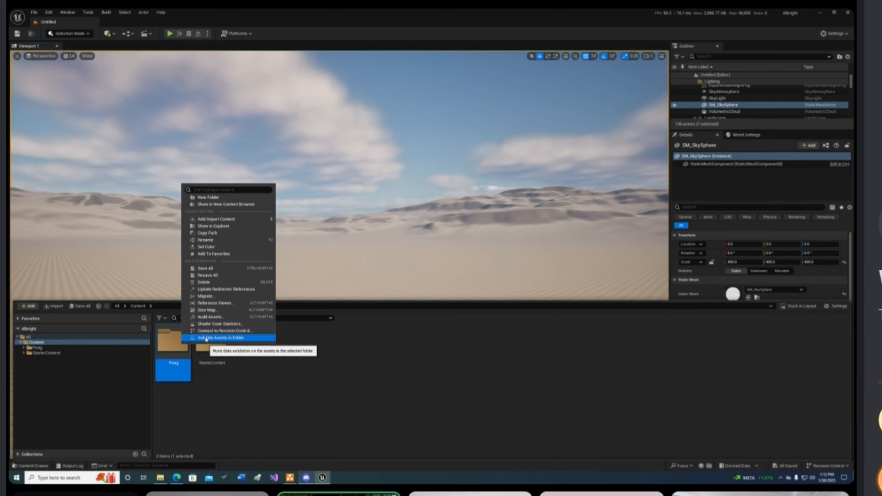
{"action": "left_click", "coordinate": [207, 247]}
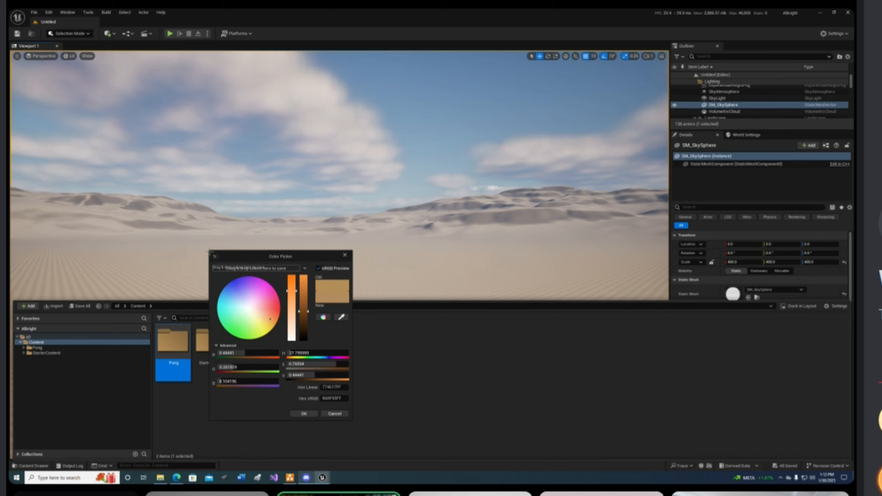
{"action": "left_click", "coordinate": [279, 307]}
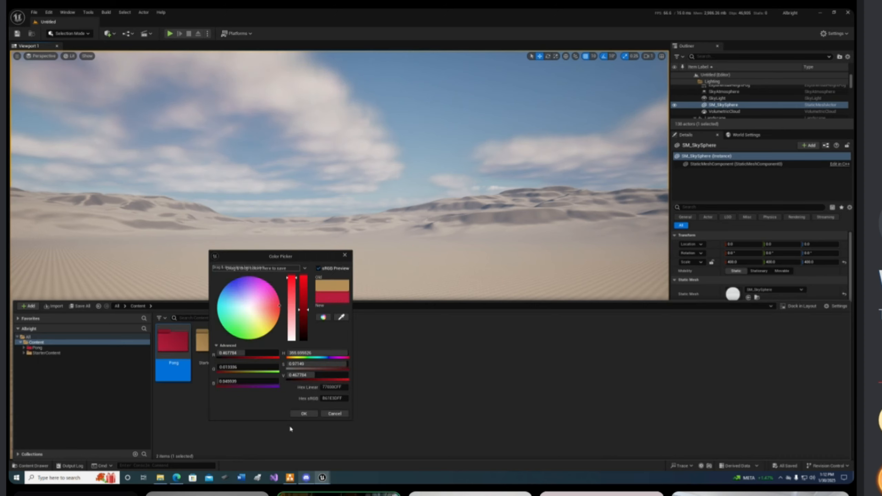
{"action": "left_click", "coordinate": [303, 414]}
- Open the Pong_LVL level from the Maps folder inside Pong
{"action": "key", "text": "ctrl+space"}
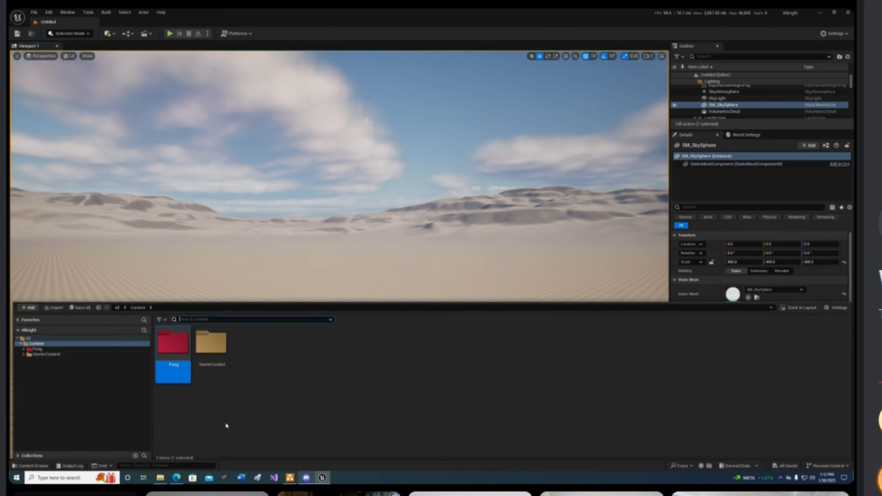
{"action": "double_click", "coordinate": [176, 353]}
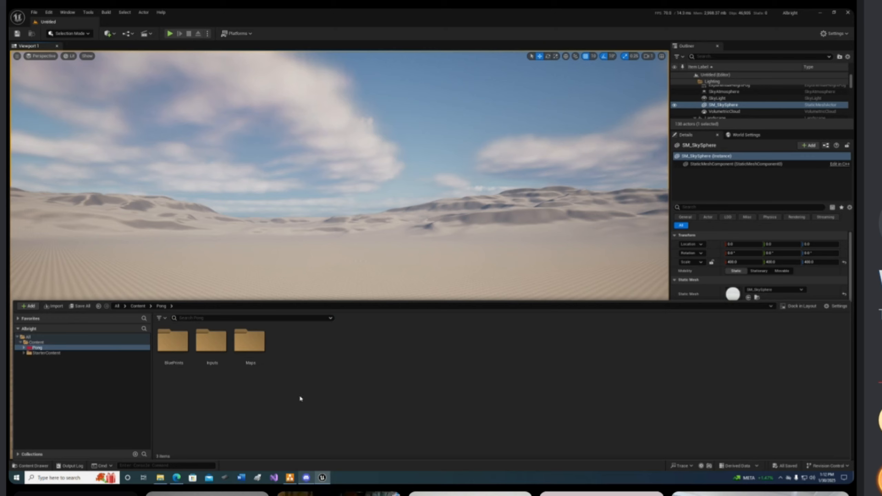
{"action": "double_click", "coordinate": [250, 342]}
{"action": "double_click", "coordinate": [181, 349]}
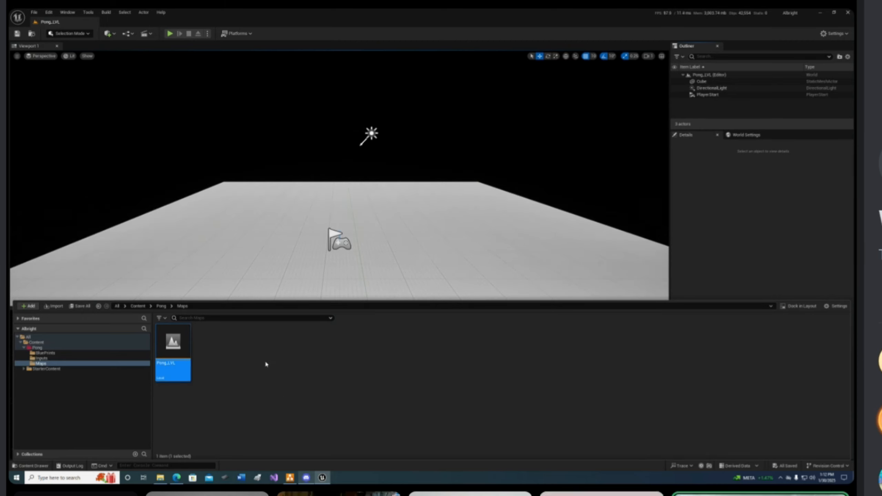
{"action": "left_click", "coordinate": [421, 358]}
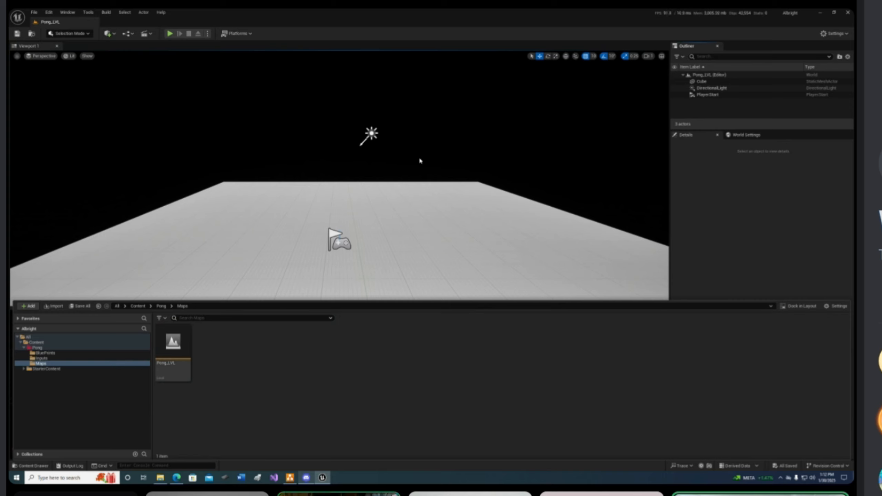
{"action": "left_click", "coordinate": [388, 191]}
{"action": "key", "text": "ctrl+space"}
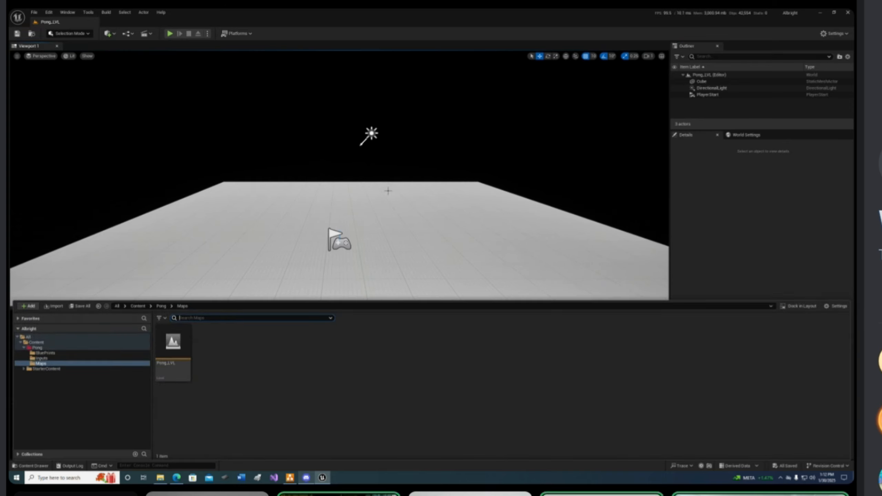
{"action": "left_click", "coordinate": [30, 466]}
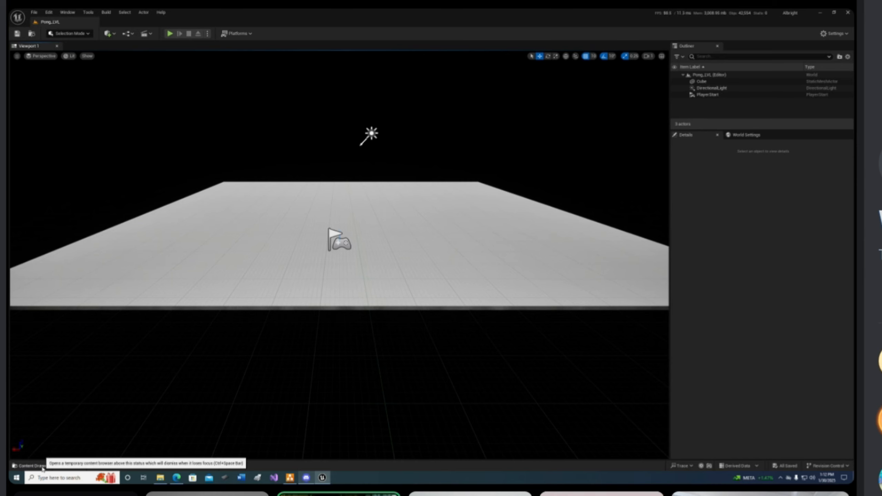
{"action": "left_click", "coordinate": [42, 468]}
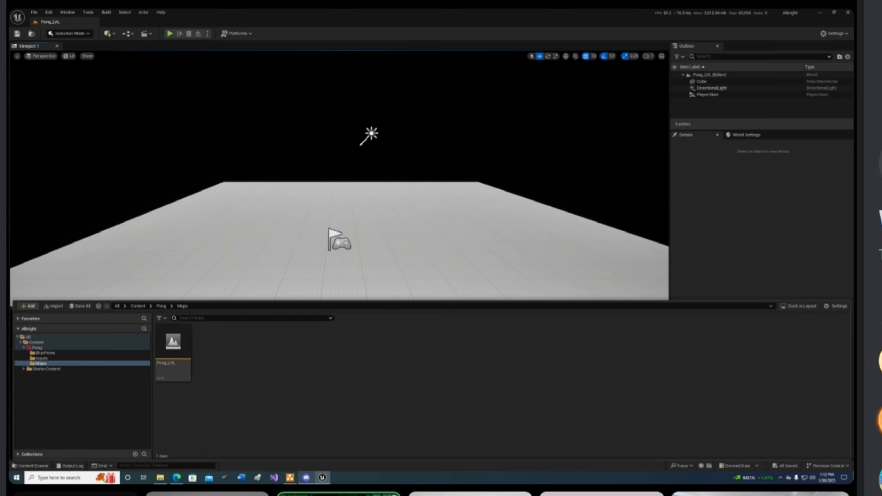
{"action": "left_click", "coordinate": [358, 250]}
{"action": "key", "text": "ctrl+space"}
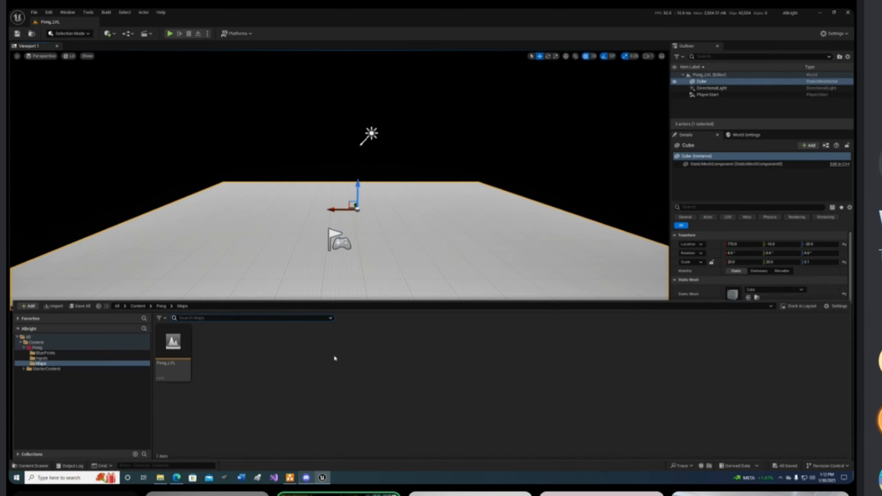
- Dock the Content Browser in the editor layout, close the docked copy and bring the content drawer back up
{"action": "left_click", "coordinate": [808, 310]}
{"action": "left_click", "coordinate": [288, 262]}
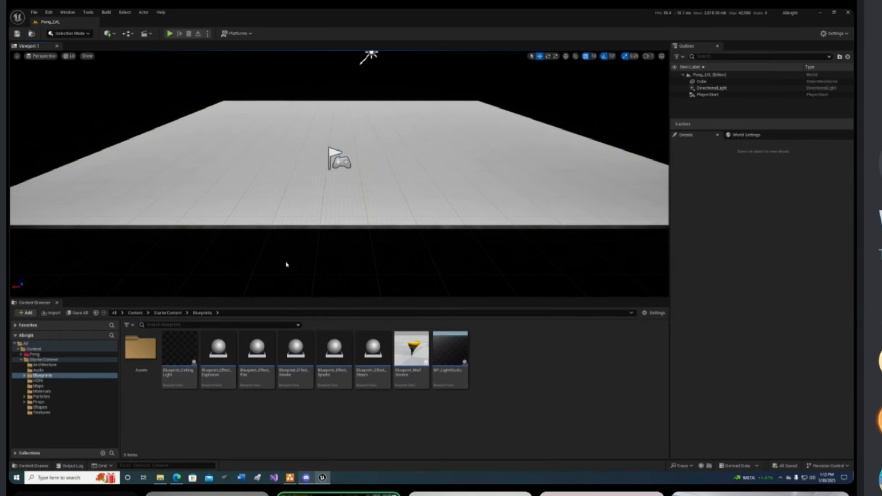
{"action": "mouse_move", "coordinate": [157, 266]}
{"action": "right_mouse_down"}
{"action": "mouse_move", "coordinate": [257, 240]}
{"action": "mouse_move", "coordinate": [149, 271]}
{"action": "right_mouse_up"}
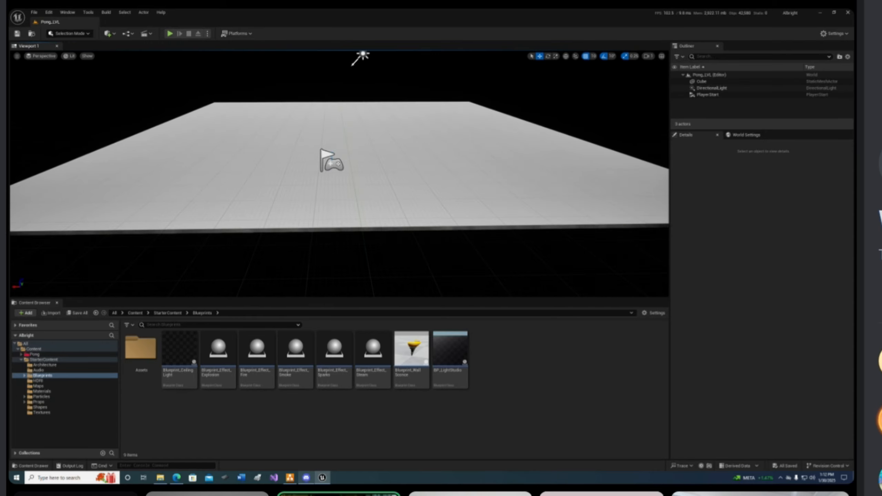
{"action": "left_click", "coordinate": [57, 302]}
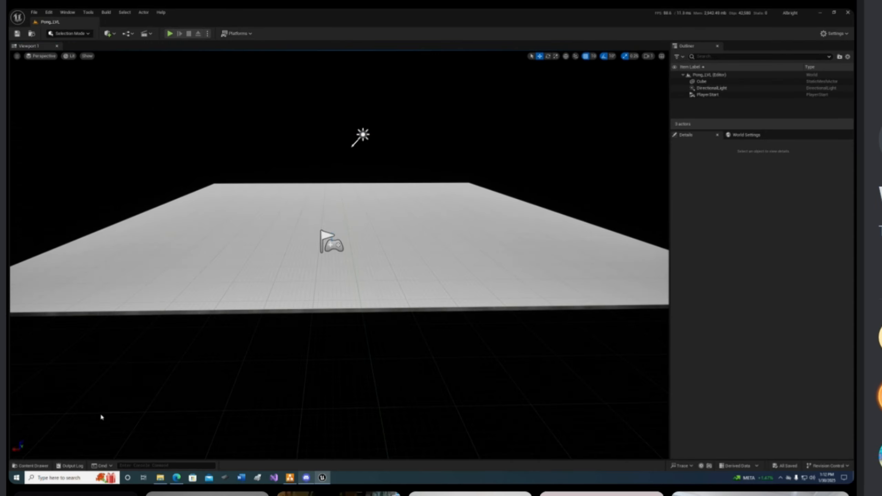
{"action": "left_click", "coordinate": [31, 465]}
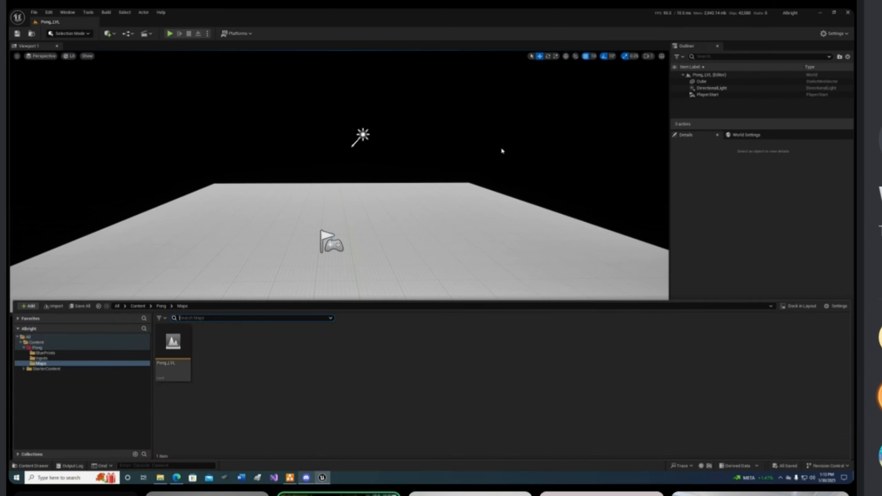
- Examine the Pong_LVL floor, light and player start from a wider view with nothing selected
{"action": "left_click", "coordinate": [525, 163]}
{"action": "right_click_drag", "start_coordinate": [517, 178], "coordinate": [439, 167]}
{"action": "key", "text": "s"}
{"action": "key", "text": "a"}
{"action": "key", "text": "w"}
{"action": "key", "text": "s"}
{"action": "right_click", "coordinate": [518, 176]}
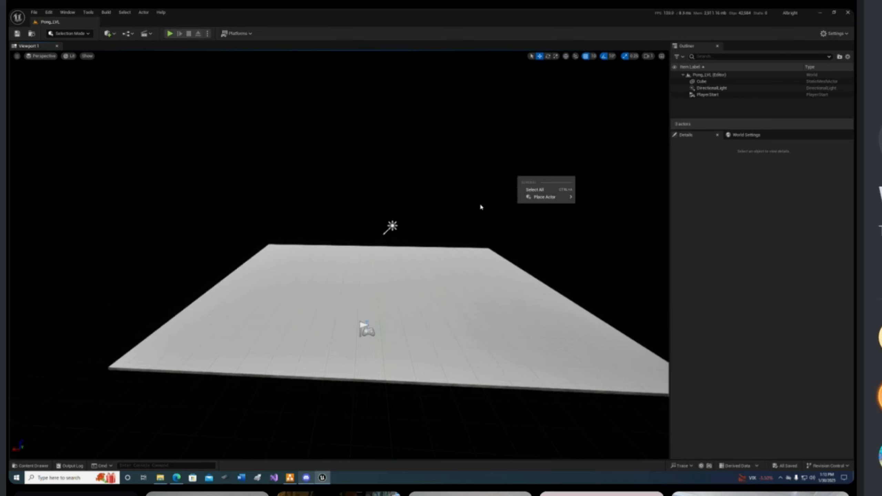
{"action": "left_click", "coordinate": [490, 233]}
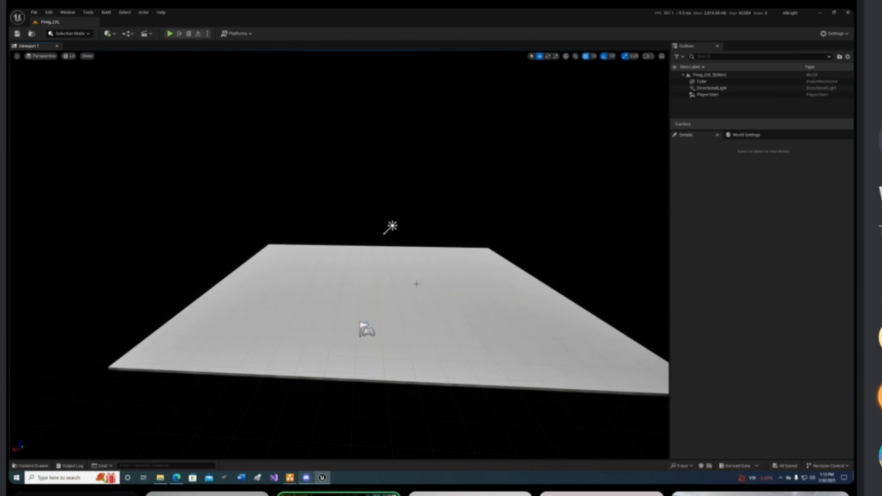
- Open the Pawn_Pong_BP blueprint from the BluePrints folder inside Pong
{"action": "key", "text": "ctrl+space"}
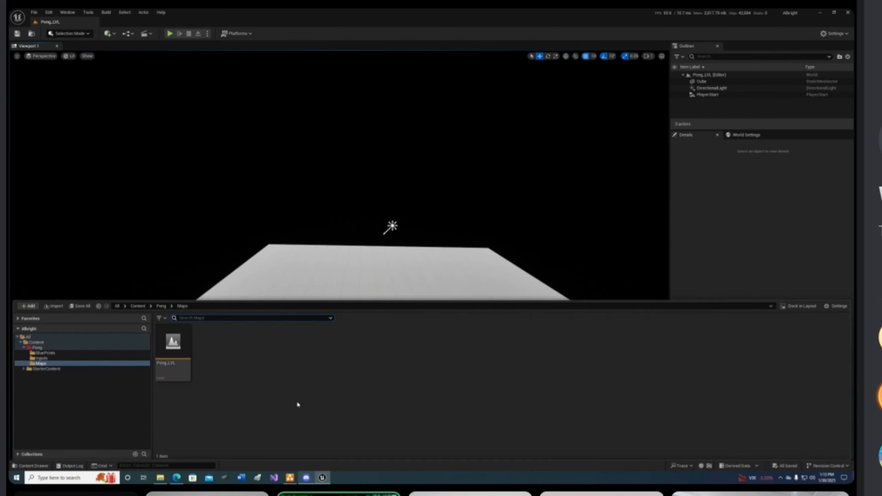
{"action": "left_click", "coordinate": [161, 306]}
{"action": "left_click", "coordinate": [184, 353]}
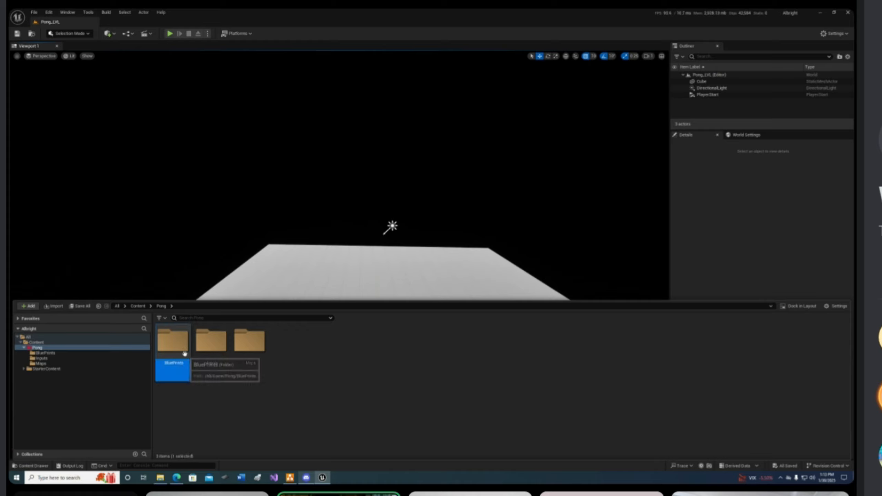
{"action": "double_click", "coordinate": [184, 353]}
{"action": "double_click", "coordinate": [185, 365]}
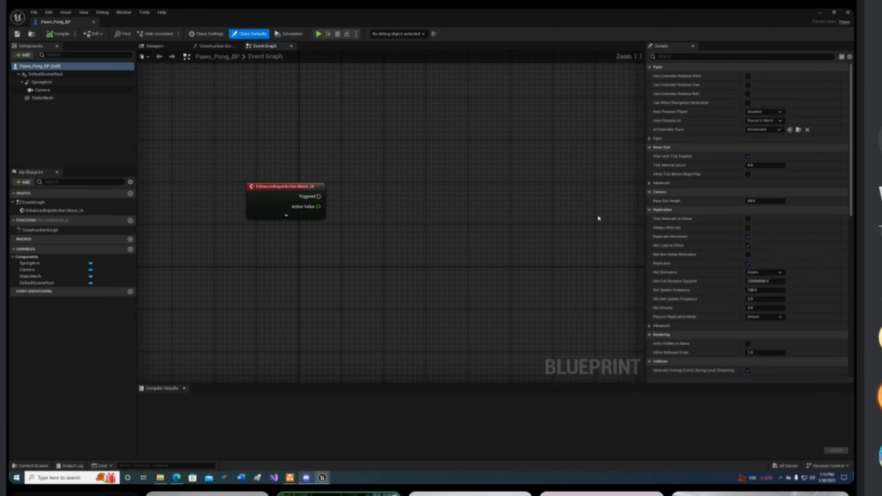
- Examine Pawn_Pong_BP's event graph and its box-shaped mesh in 3D, and minimise the blueprint editor
{"action": "right_click_drag", "start_coordinate": [333, 128], "coordinate": [427, 280]}
{"action": "right_click", "coordinate": [428, 280]}
{"action": "scroll", "coordinate": [427, 278], "scroll_direction": "down", "scroll_amount": 2}
{"action": "left_click", "coordinate": [433, 235]}
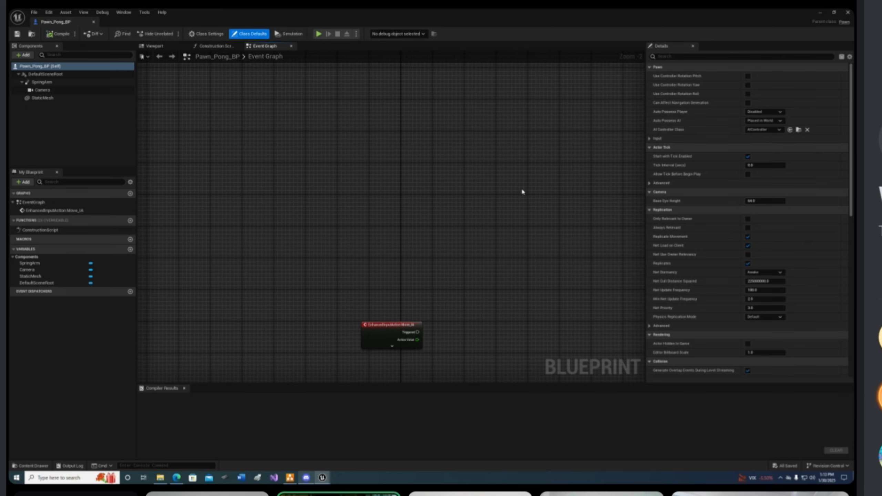
{"action": "left_click", "coordinate": [155, 46]}
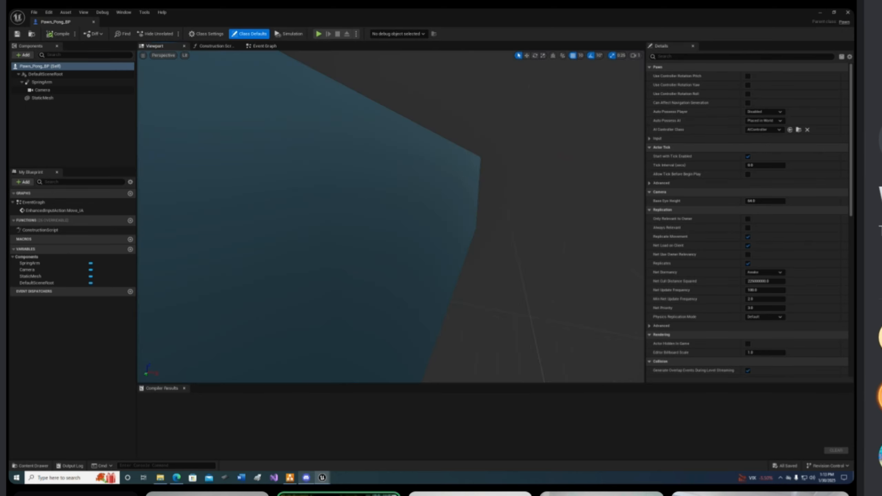
{"action": "right_click_drag", "start_coordinate": [462, 176], "coordinate": [461, 212]}
{"action": "scroll", "coordinate": [459, 168], "scroll_direction": "down", "scroll_amount": 6}
{"action": "right_click_drag", "start_coordinate": [459, 168], "coordinate": [459, 136]}
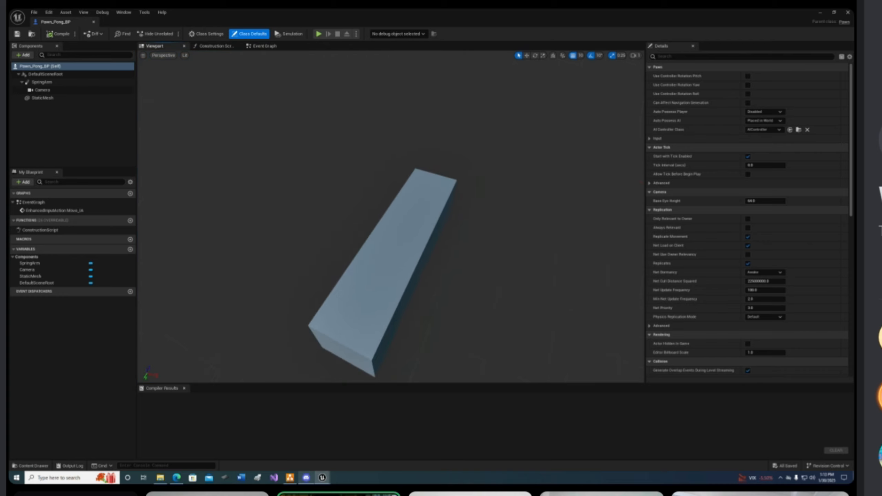
{"action": "left_click", "coordinate": [819, 13]}
- Place three instances of Pawn_Pong_BP at different spots on the level's floor
{"action": "key", "text": "ctrl+space"}
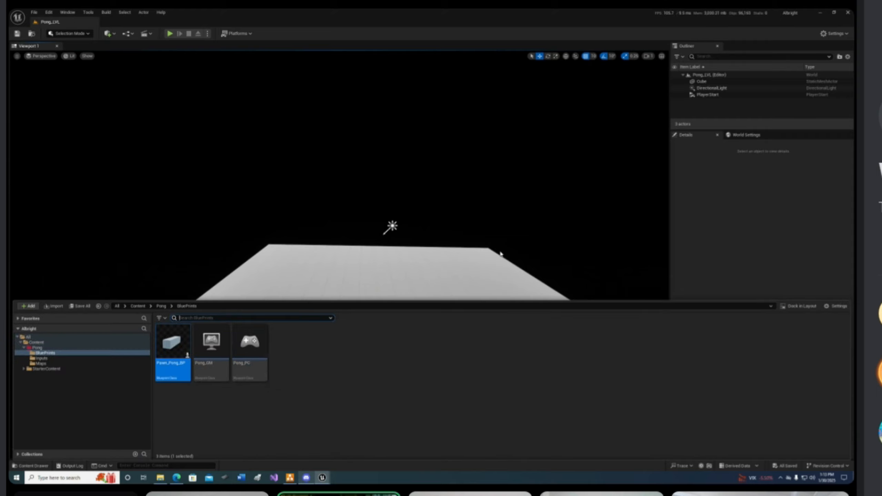
{"action": "left_click_drag", "start_coordinate": [173, 369], "coordinate": [299, 273]}
{"action": "key", "text": "ctrl+space"}
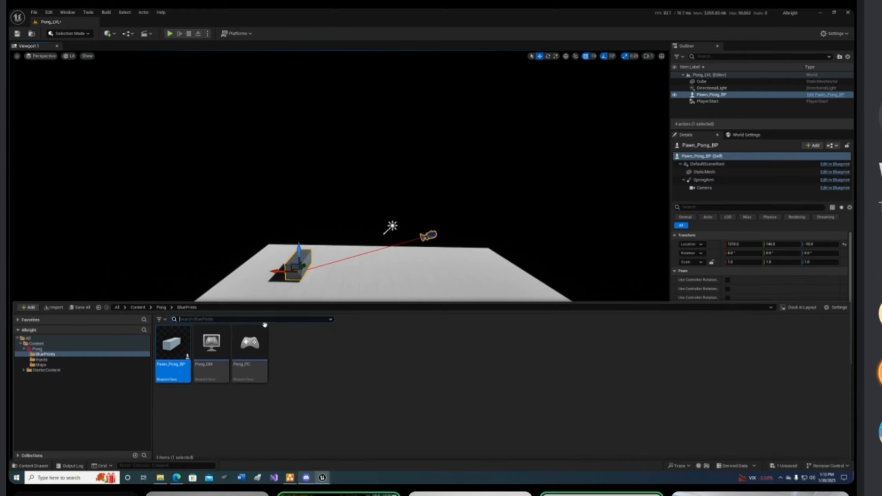
{"action": "left_click_drag", "start_coordinate": [174, 368], "coordinate": [459, 297]}
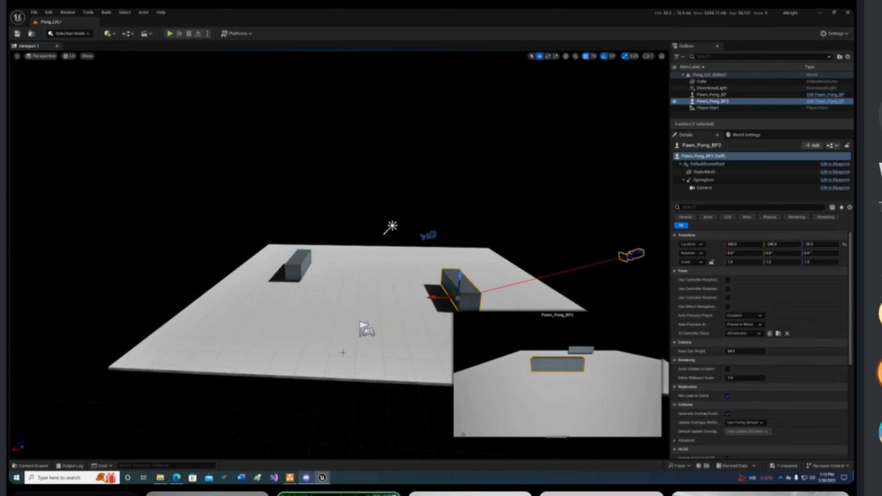
{"action": "key", "text": "ctrl+space"}
{"action": "left_click_drag", "start_coordinate": [174, 369], "coordinate": [287, 333]}
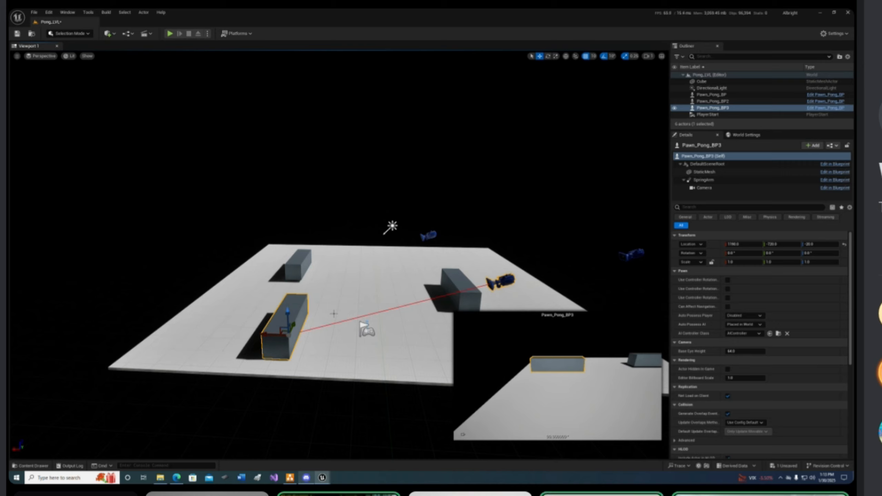
- Delete the three Pawn_Pong_BP instances from the level's floor
{"action": "key", "text": "Delete"}
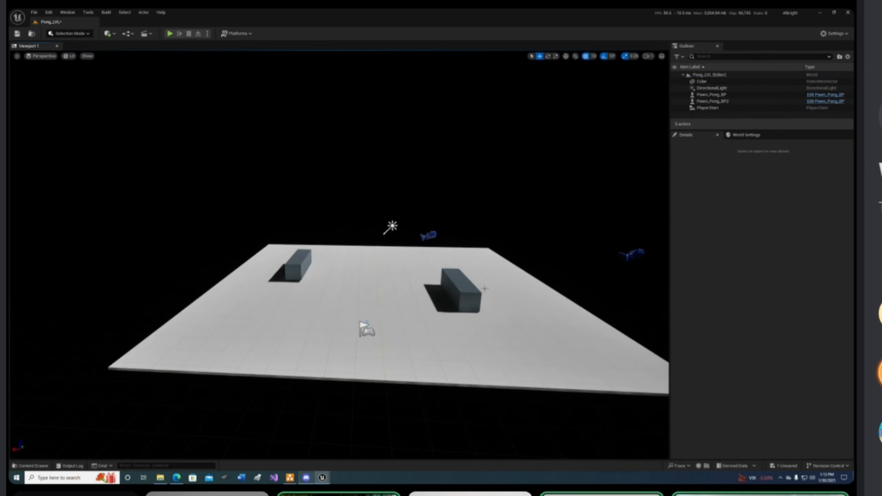
{"action": "left_click", "coordinate": [463, 296]}
{"action": "key", "text": "Delete"}
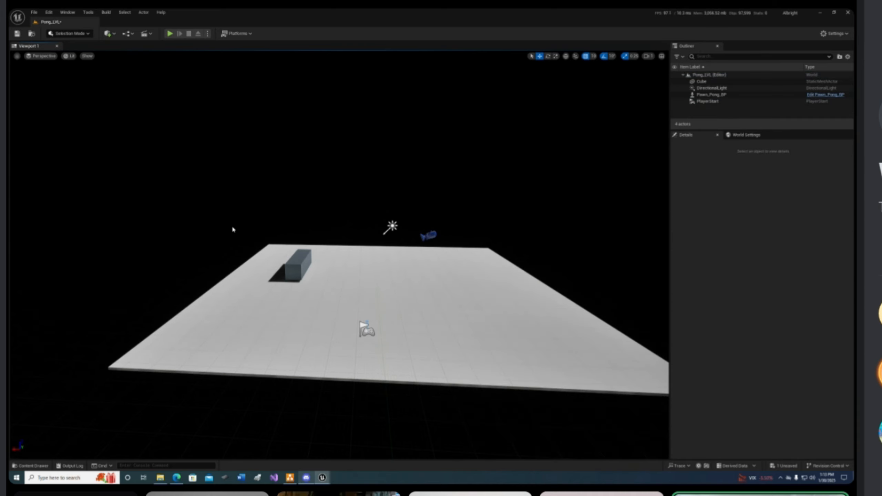
{"action": "left_click", "coordinate": [302, 274]}
{"action": "key", "text": "Delete"}
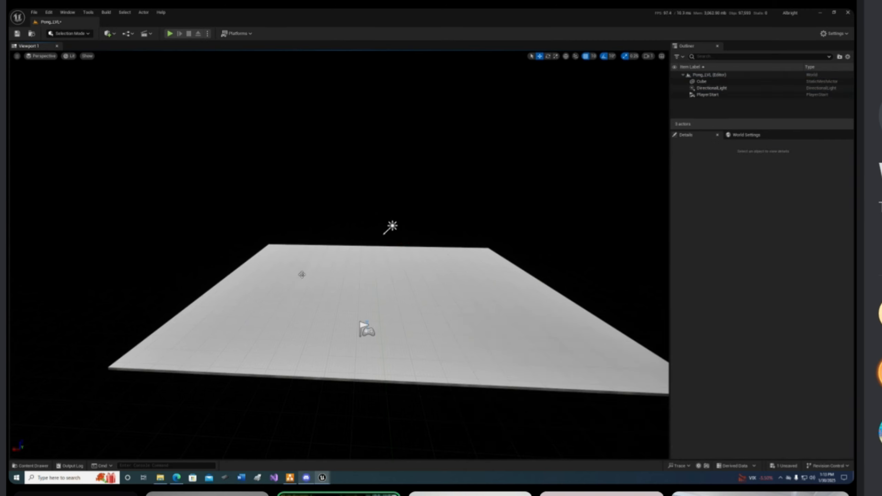
- Look through Pong's Maps, BluePrints and Inputs folders, review the Default_IMC key mappings, and close the open asset editors
{"action": "key", "text": "ctrl+space"}
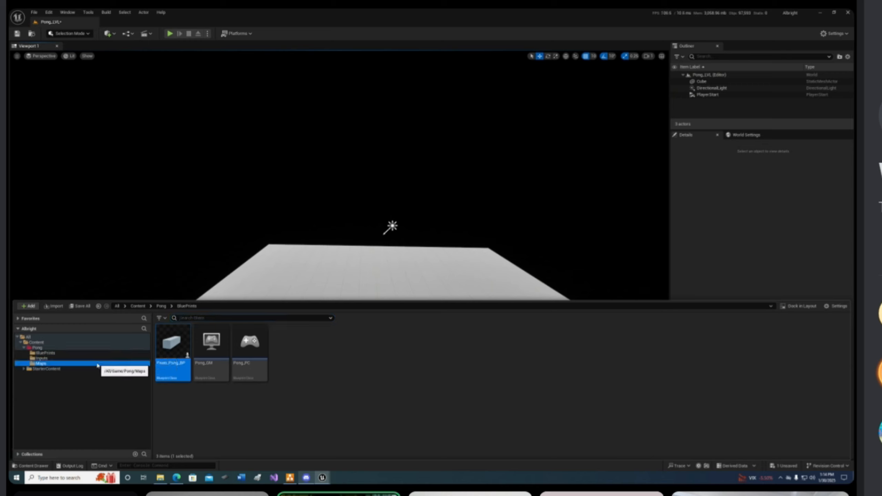
{"action": "left_click", "coordinate": [41, 364]}
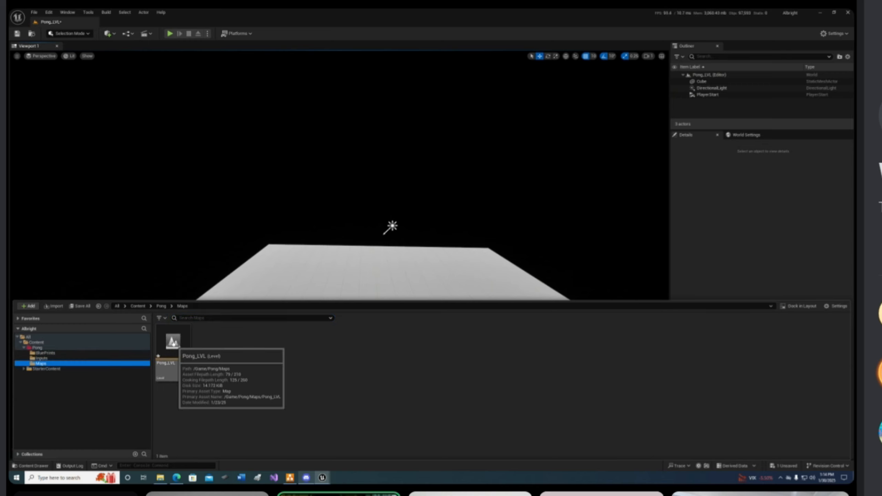
{"action": "left_click", "coordinate": [44, 353]}
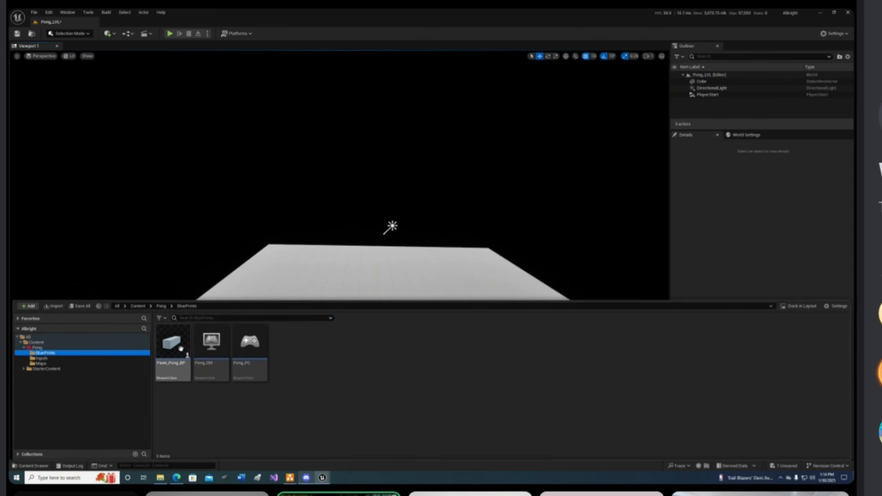
{"action": "left_click", "coordinate": [68, 359]}
{"action": "double_click", "coordinate": [174, 350]}
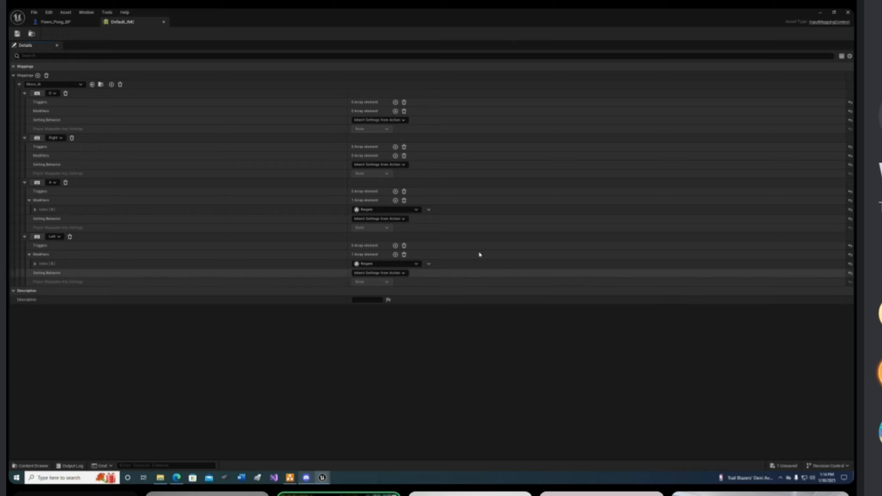
{"action": "left_click", "coordinate": [164, 23]}
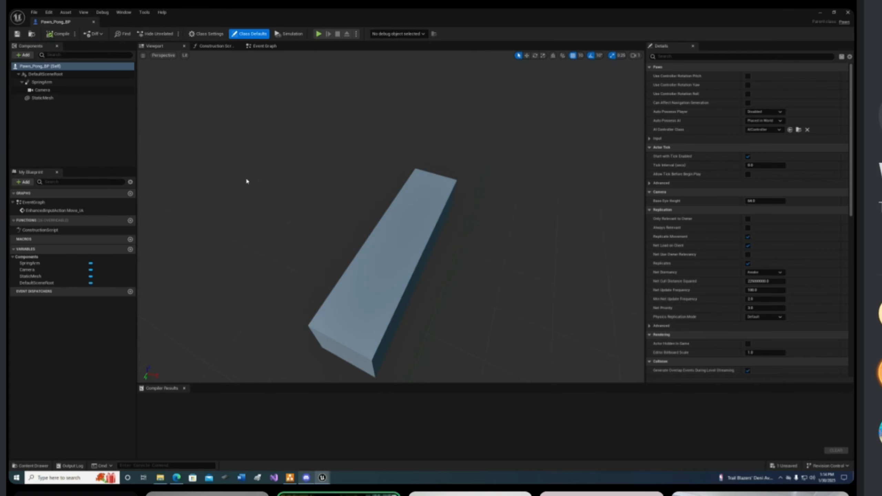
{"action": "left_click", "coordinate": [93, 22]}
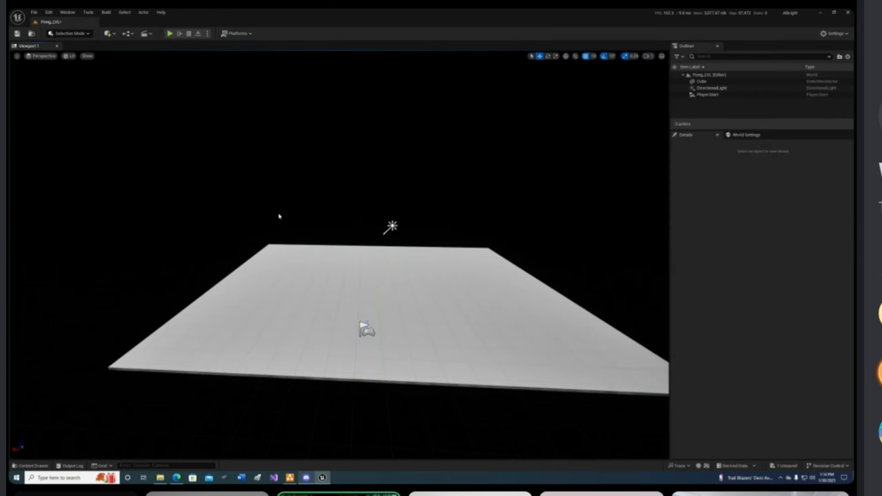
- Place one Pawn_Pong_BP from the BluePrints folder on the floor behind the player start and select it
{"action": "key", "text": "ctrl+space"}
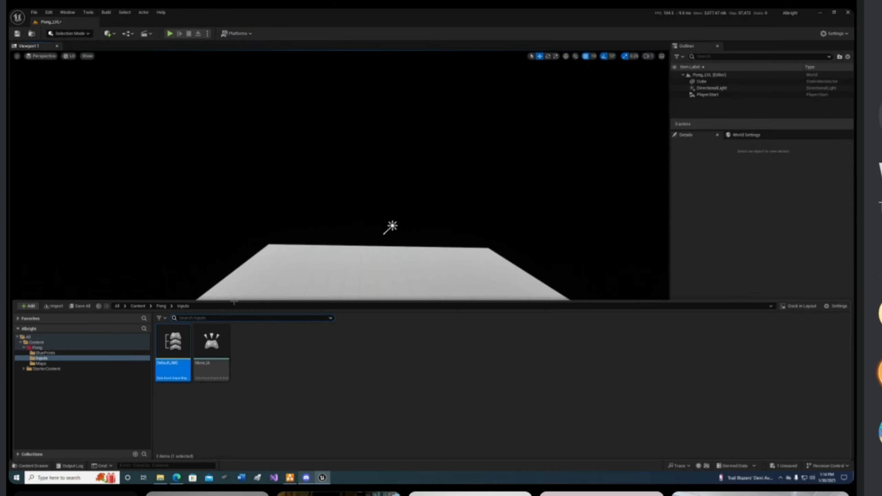
{"action": "left_click", "coordinate": [74, 353]}
{"action": "left_click_drag", "start_coordinate": [173, 344], "coordinate": [368, 278]}
{"action": "left_click", "coordinate": [504, 200]}
{"action": "left_click", "coordinate": [362, 280]}
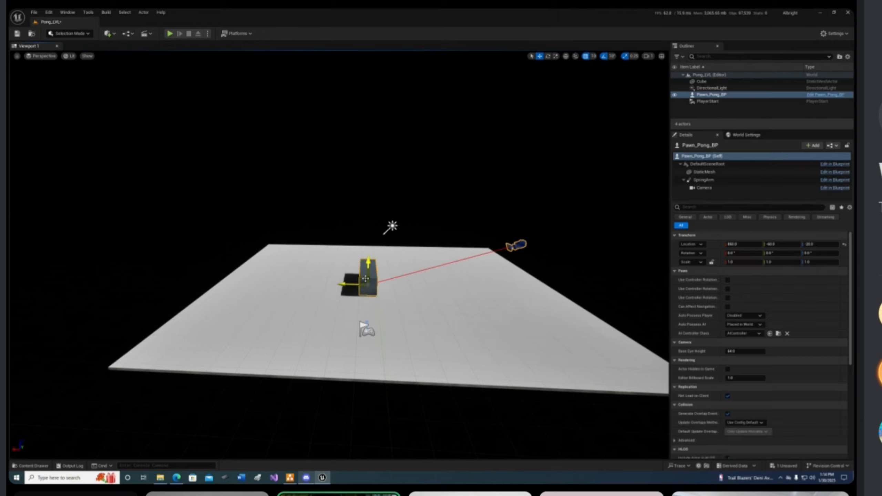
- Open the placed pawn's blueprint and close it, and bring up the BluePrints folder content
{"action": "double_click", "coordinate": [366, 281]}
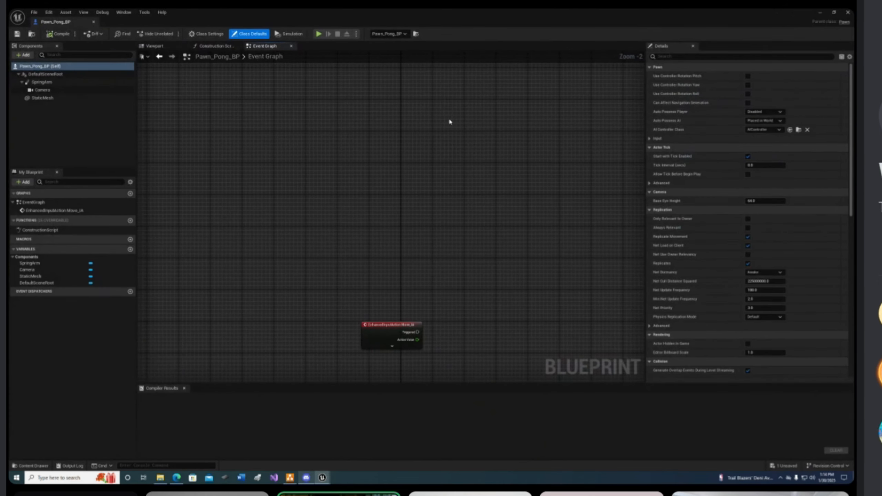
{"action": "left_click", "coordinate": [851, 14]}
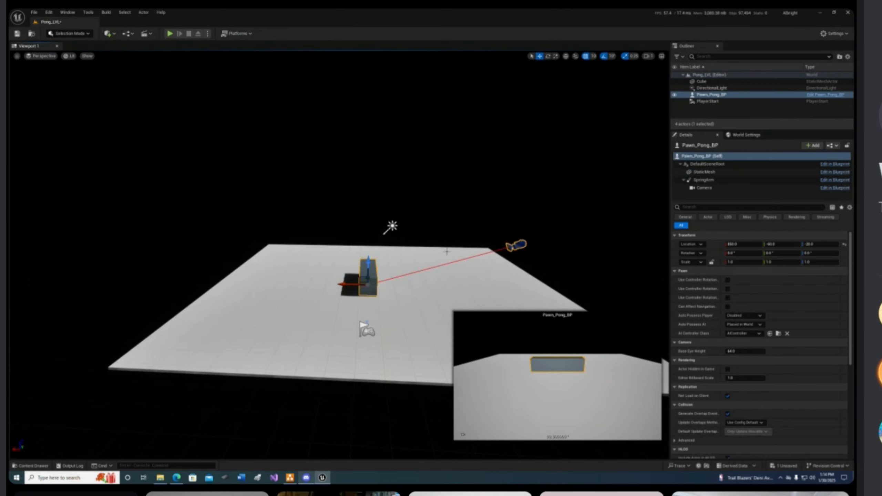
{"action": "key", "text": "ctrl+space"}
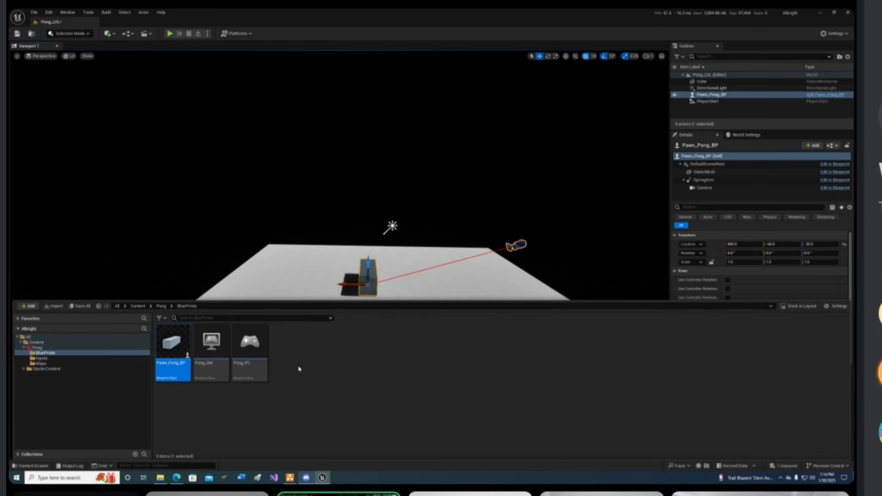
{"action": "key", "text": "ctrl+space"}
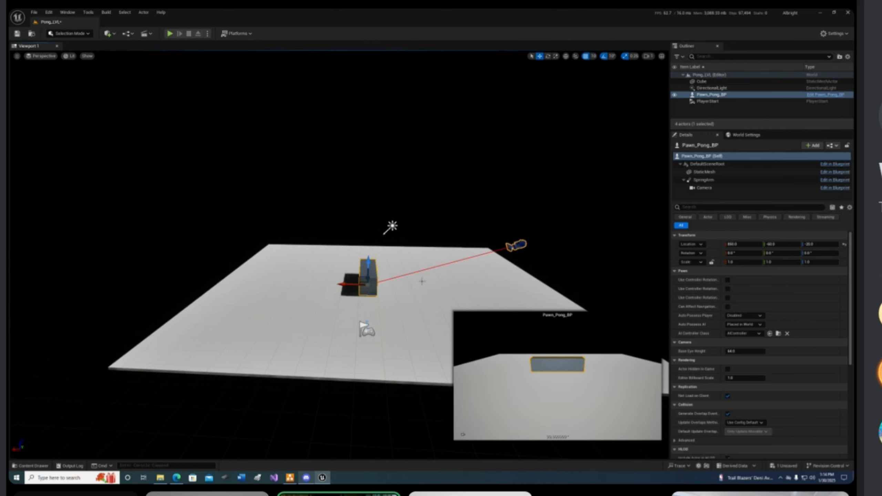
{"action": "left_click", "coordinate": [31, 465]}
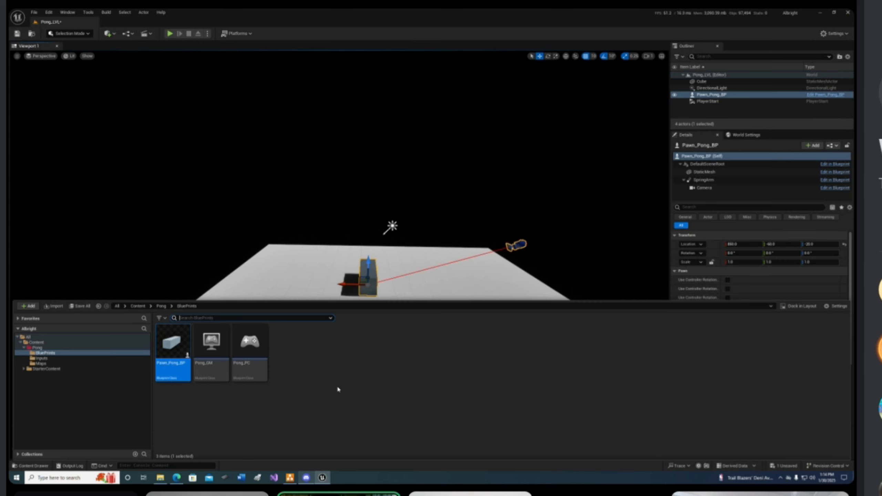
- Reselect the placed Pawn_Pong_BP in the level and open its blueprint for editing
{"action": "left_click", "coordinate": [307, 230]}
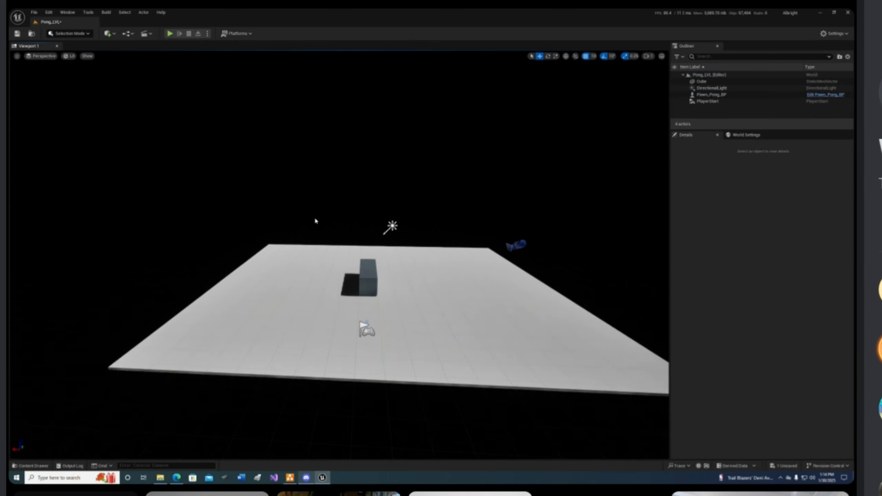
{"action": "left_click", "coordinate": [369, 278]}
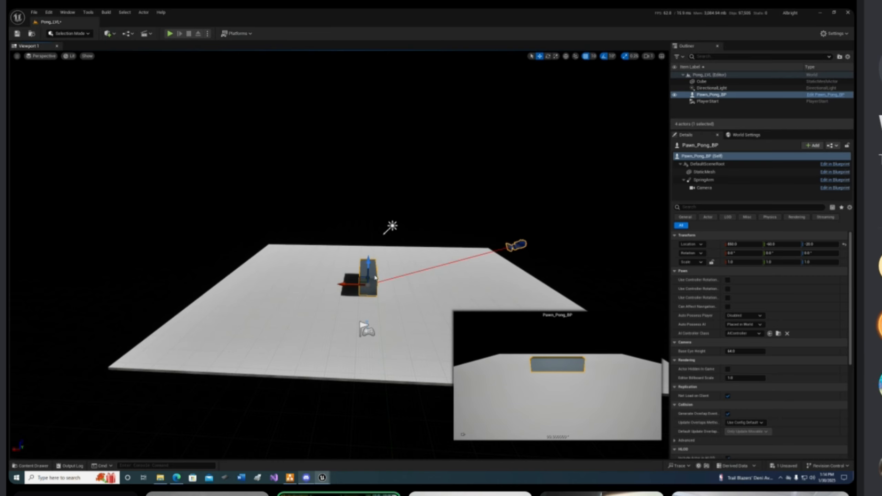
{"action": "key", "text": "ctrl+e"}
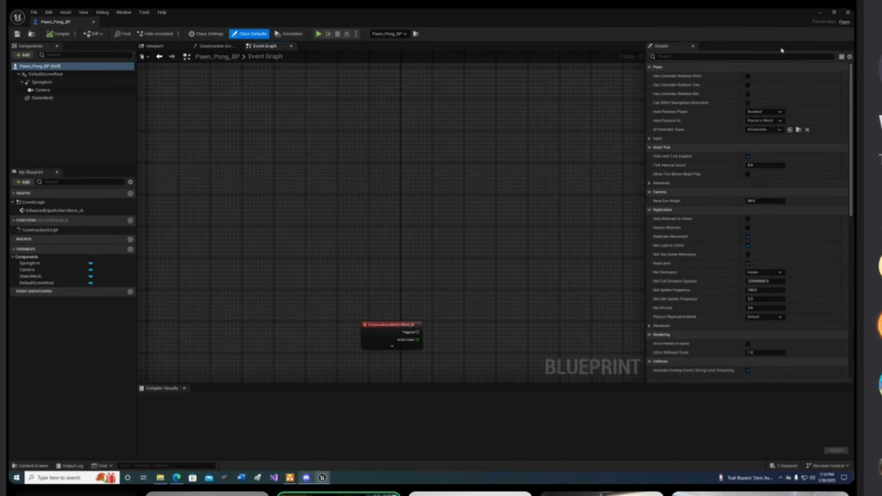
- Examine the pawn's static mesh, camera and spring arm components and their details in the blueprint's 3D view
{"action": "left_click", "coordinate": [178, 47]}
{"action": "right_click_drag", "start_coordinate": [447, 177], "coordinate": [424, 180]}
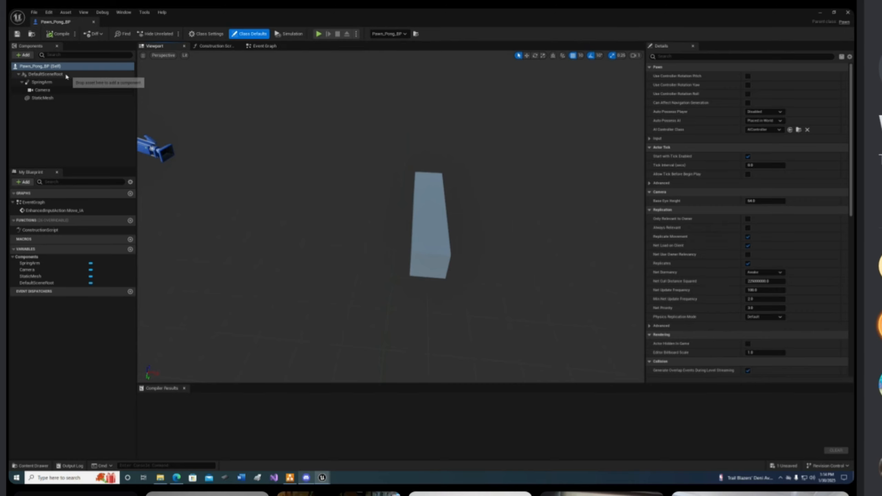
{"action": "left_click", "coordinate": [428, 211]}
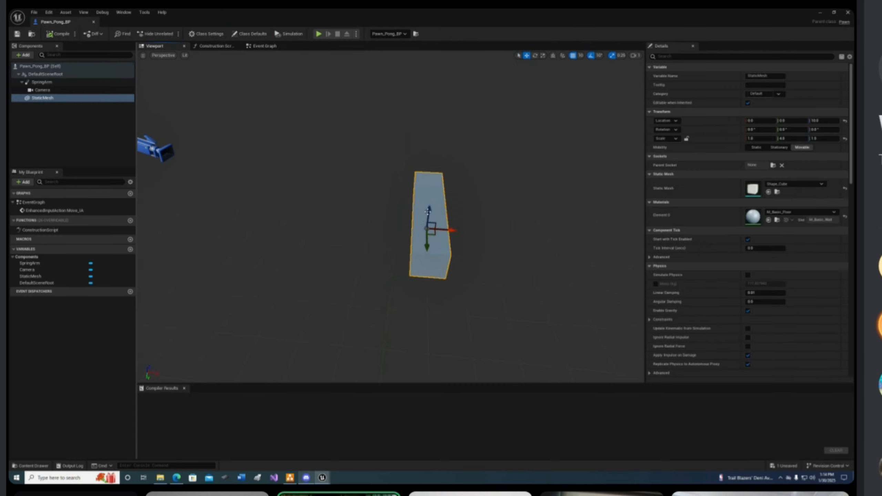
{"action": "left_click", "coordinate": [172, 149]}
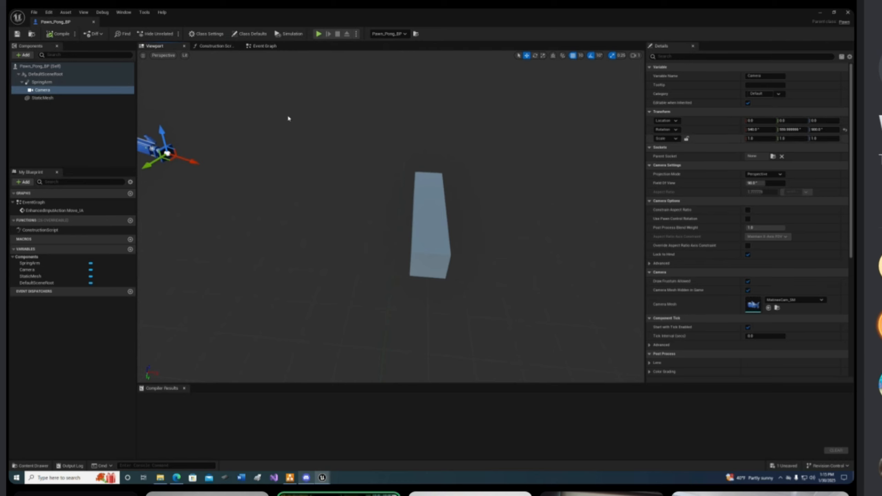
{"action": "left_click", "coordinate": [42, 82]}
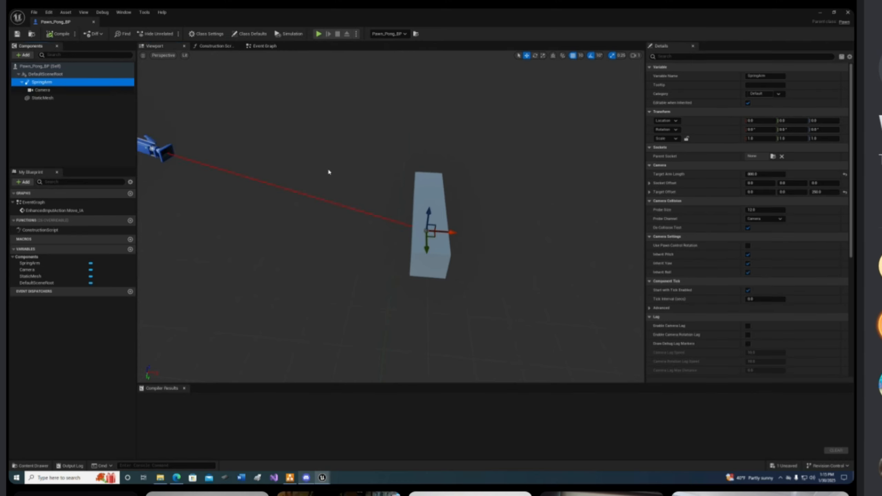
{"action": "left_click", "coordinate": [166, 155]}
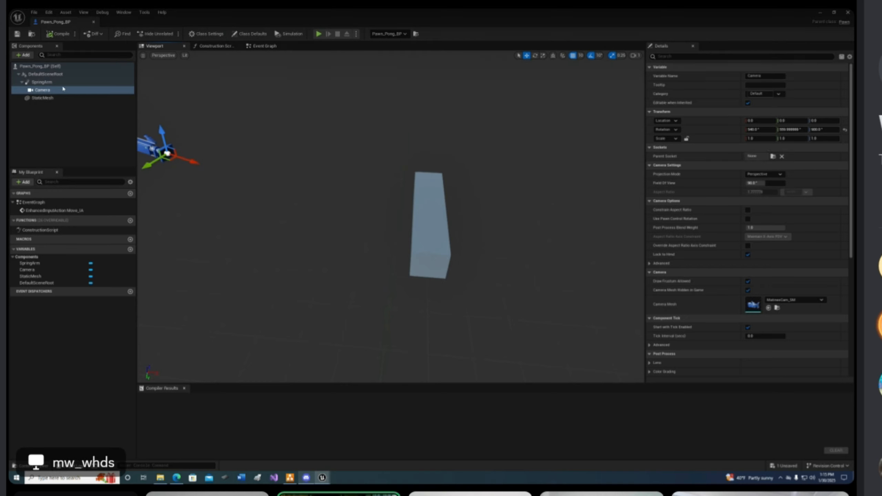
{"action": "left_click", "coordinate": [42, 82]}
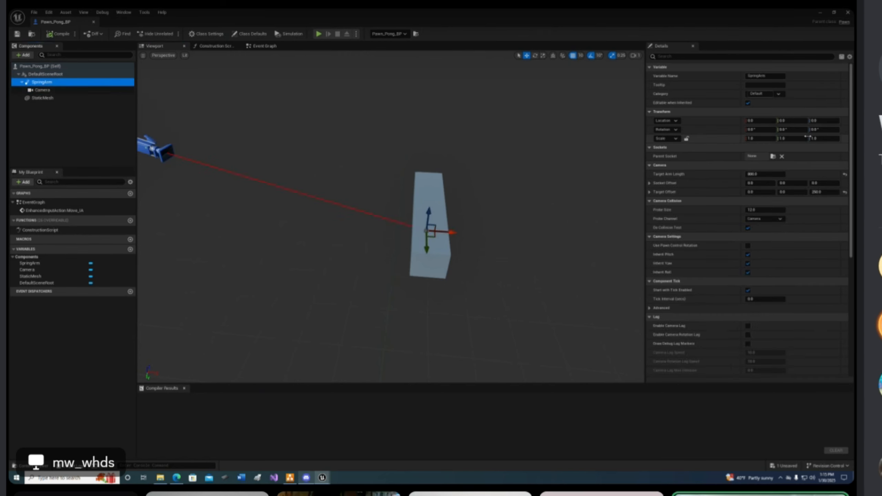
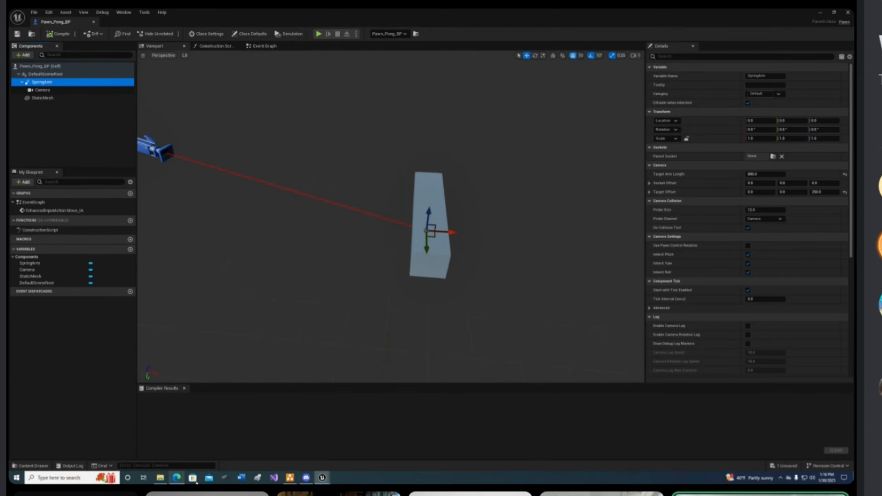
- Switch to Discord to check the server's general channel and return to the pawn blueprint in Unreal Editor
{"action": "left_click", "coordinate": [306, 478]}
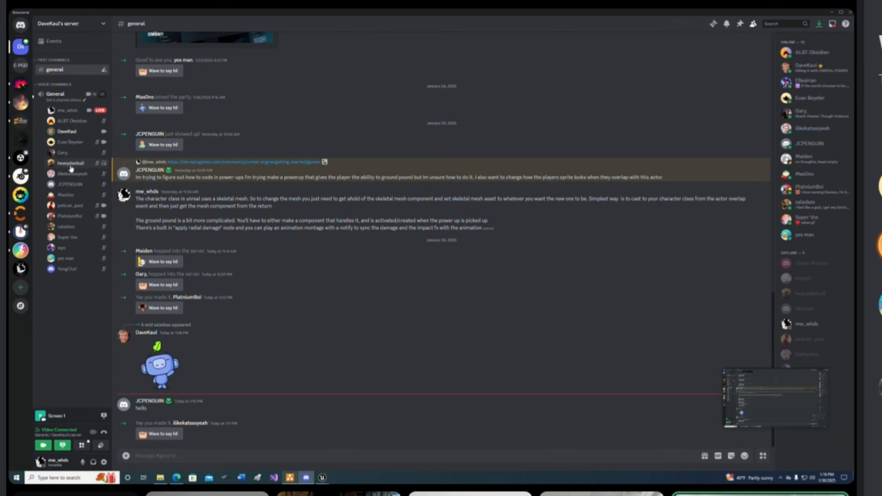
{"action": "left_click", "coordinate": [831, 12]}
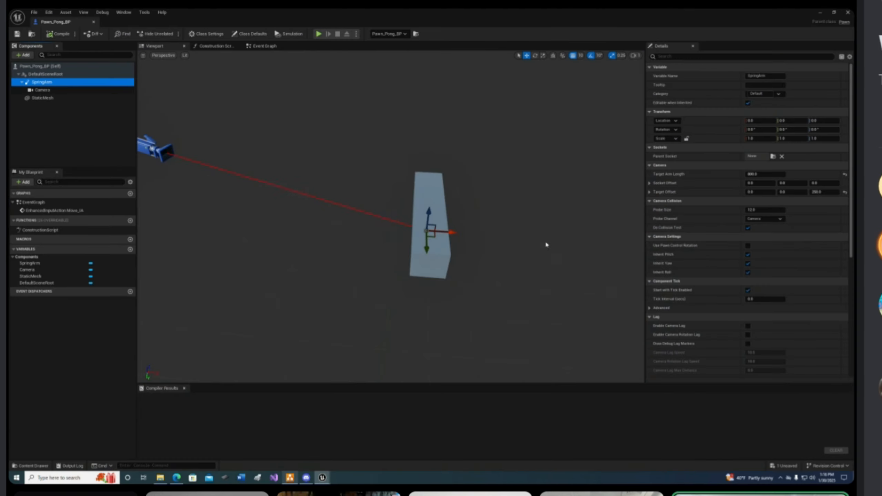
{"action": "mouse_move", "coordinate": [359, 261]}
{"action": "right_mouse_down"}
{"action": "mouse_move", "coordinate": [316, 222]}
{"action": "mouse_move", "coordinate": [357, 256]}
{"action": "mouse_move", "coordinate": [342, 260]}
{"action": "mouse_move", "coordinate": [358, 261]}
{"action": "right_mouse_up"}
- Bring up the BluePrints folder content and start creating a new Blueprint Class there
{"action": "key", "text": "ctrl+space"}
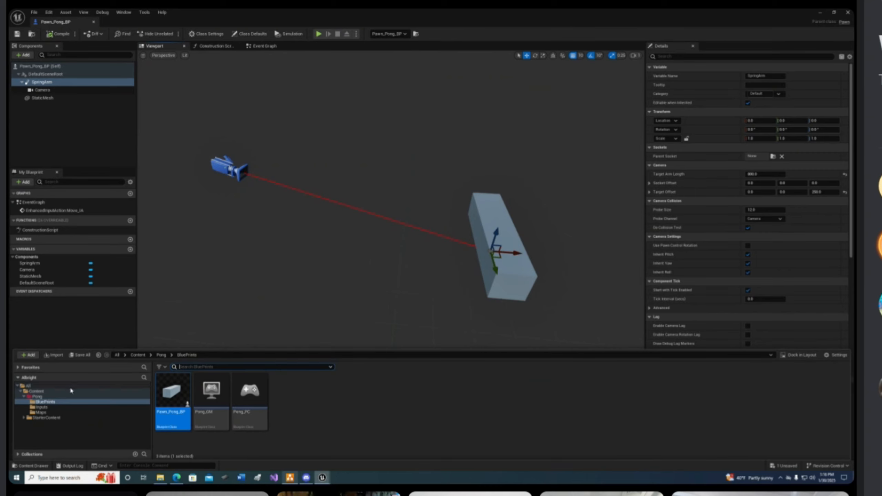
{"action": "right_click", "coordinate": [352, 432]}
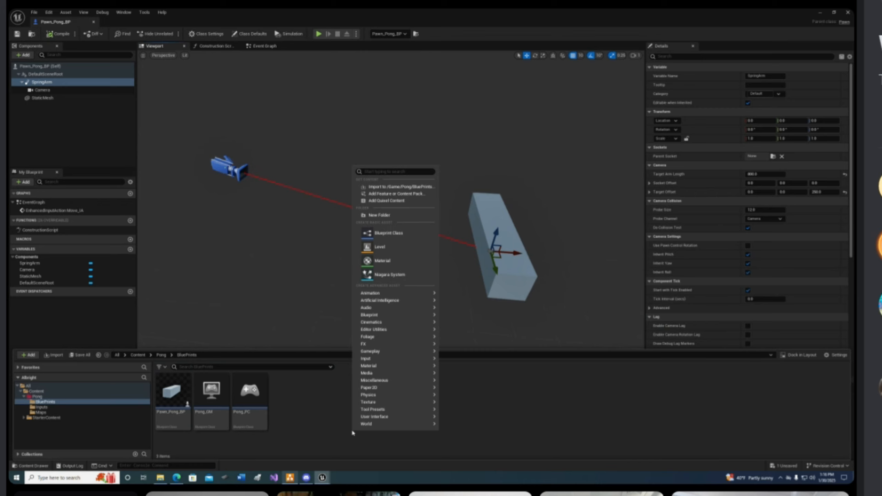
{"action": "left_click", "coordinate": [621, 408]}
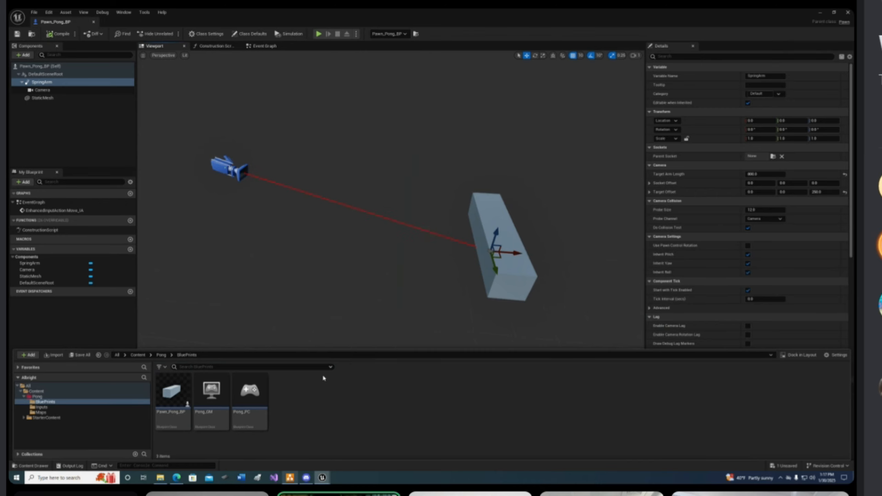
{"action": "right_click", "coordinate": [359, 402]}
{"action": "left_click", "coordinate": [302, 414]}
{"action": "left_click", "coordinate": [28, 355]}
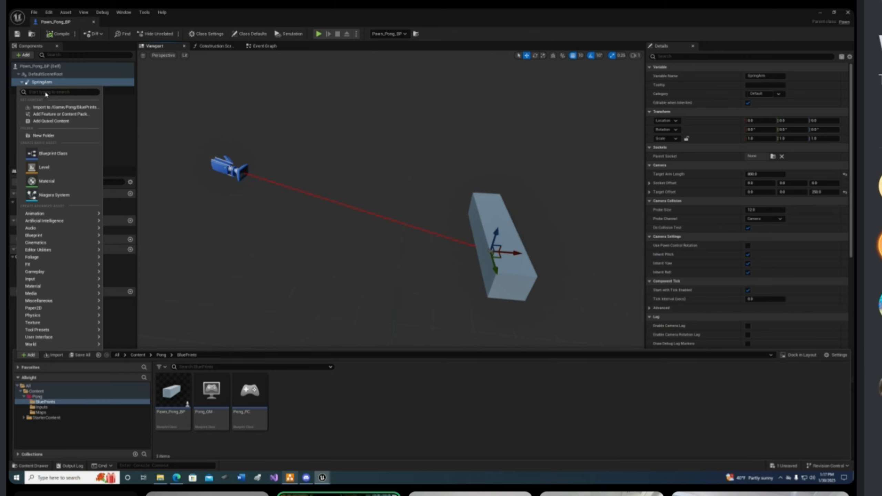
{"action": "right_click", "coordinate": [400, 422]}
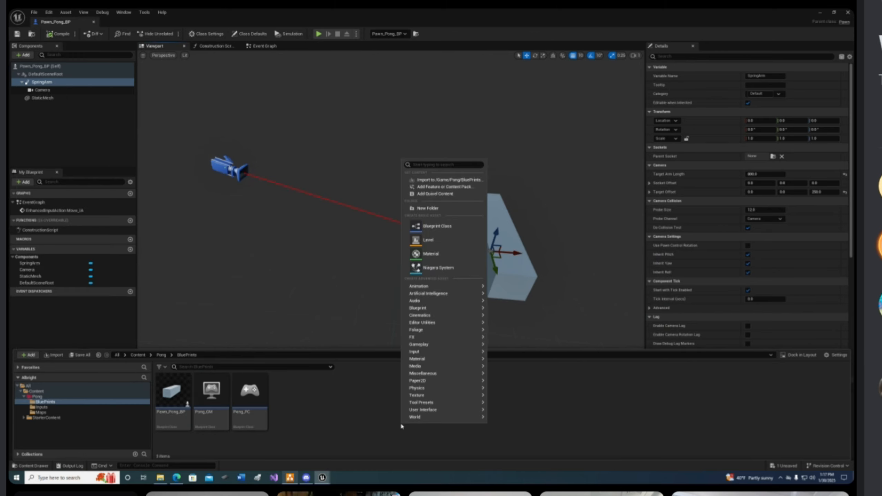
{"action": "left_click", "coordinate": [452, 228]}
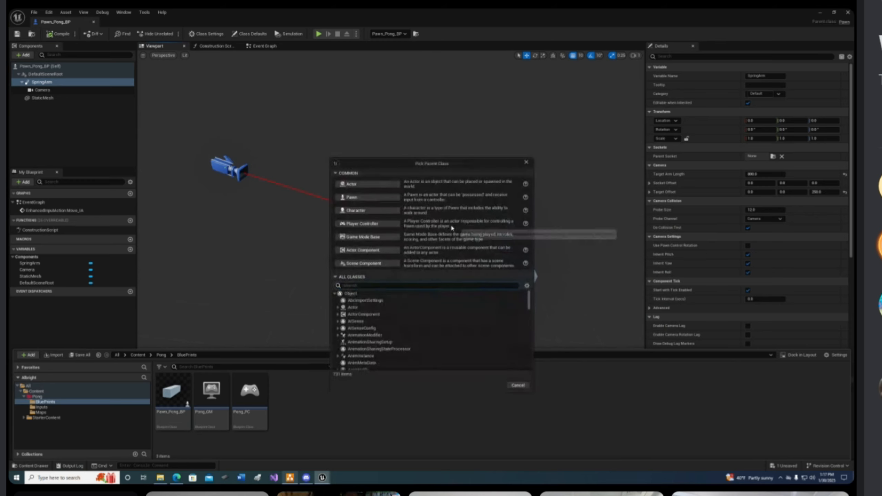
- Examine the classes derived from Object in the full parent class list, and collapse the hierarchy
{"action": "left_click", "coordinate": [339, 294]}
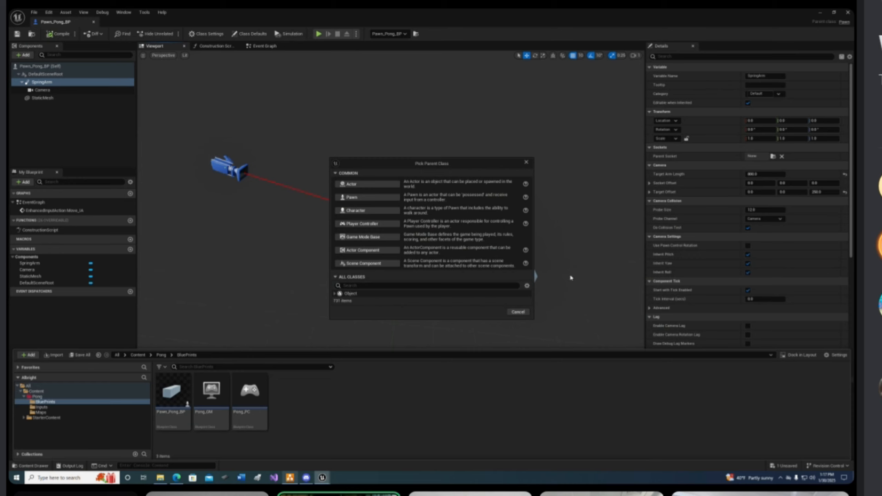
{"action": "left_click", "coordinate": [335, 293]}
{"action": "scroll", "coordinate": [344, 301], "scroll_direction": "down", "scroll_amount": 20}
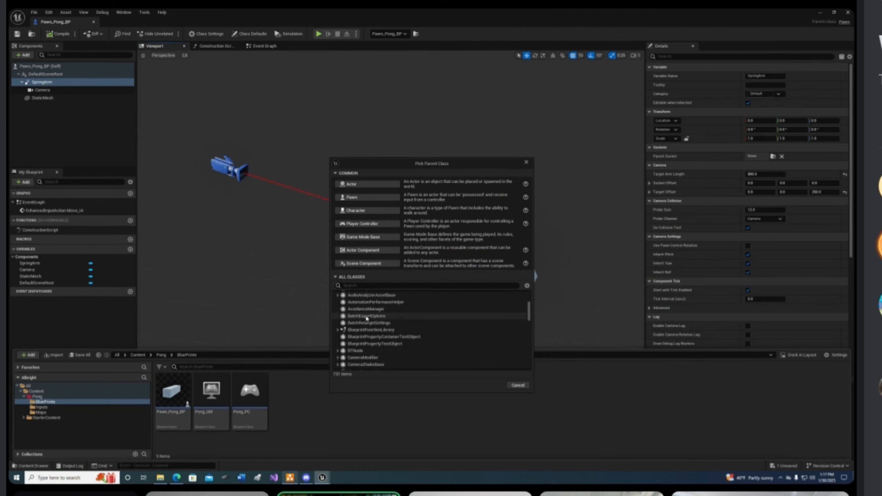
{"action": "scroll", "coordinate": [366, 319], "scroll_direction": "down", "scroll_amount": 20}
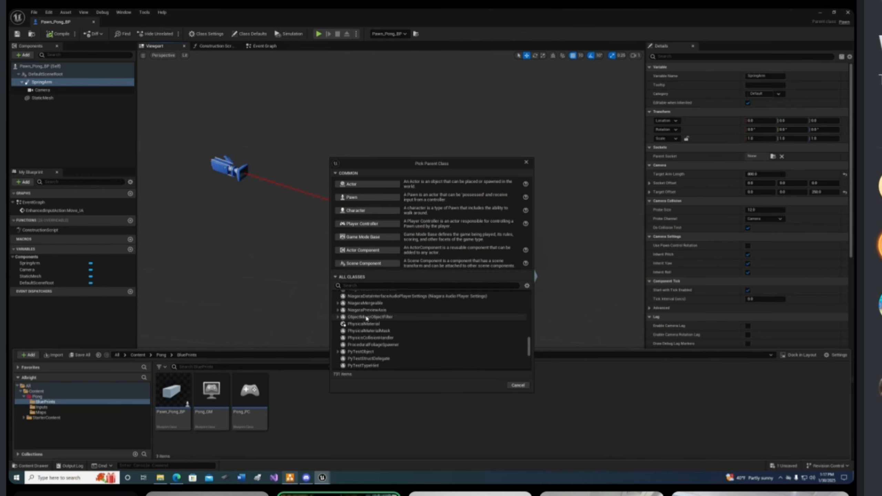
{"action": "scroll", "coordinate": [367, 319], "scroll_direction": "up", "scroll_amount": 20}
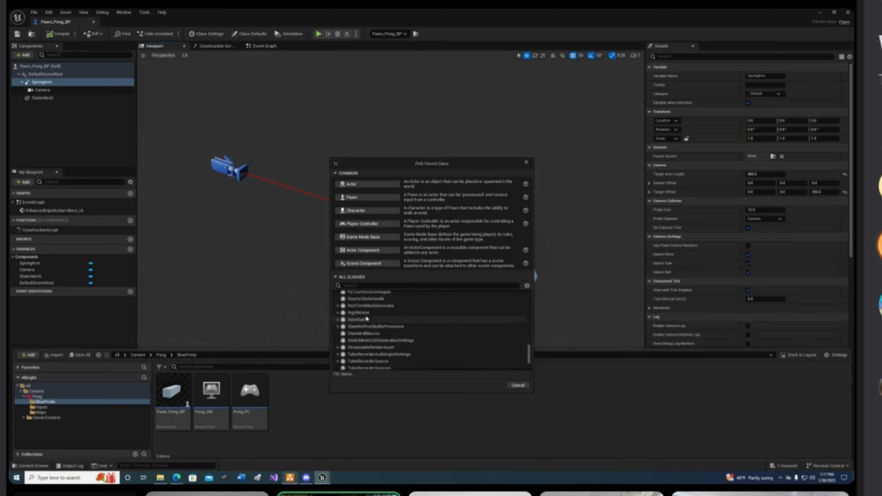
{"action": "scroll", "coordinate": [366, 318], "scroll_direction": "up", "scroll_amount": 20}
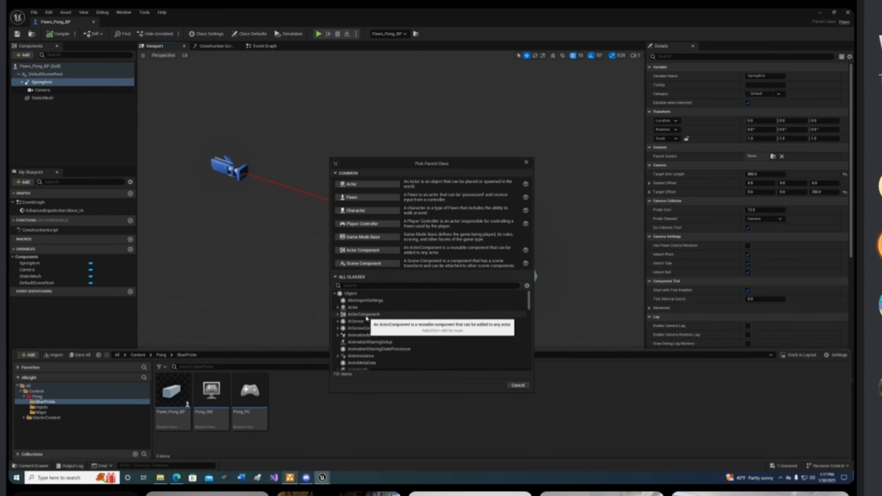
{"action": "left_click", "coordinate": [354, 294]}
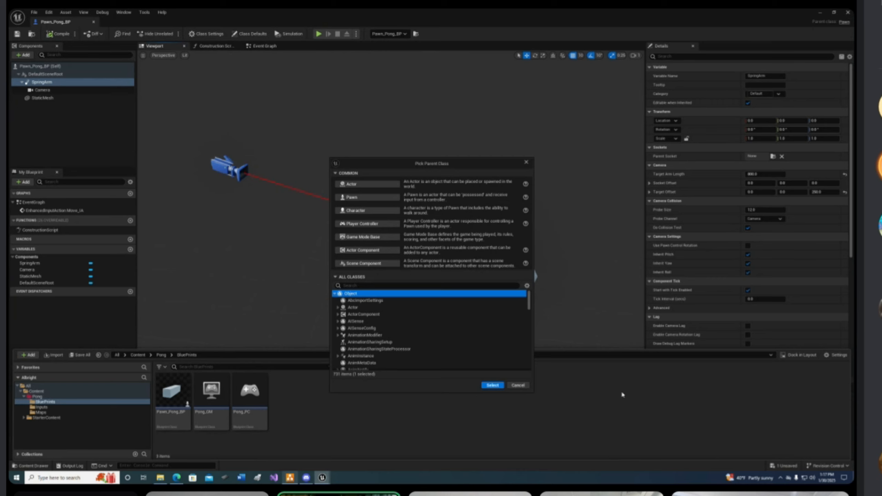
{"action": "left_click", "coordinate": [334, 294]}
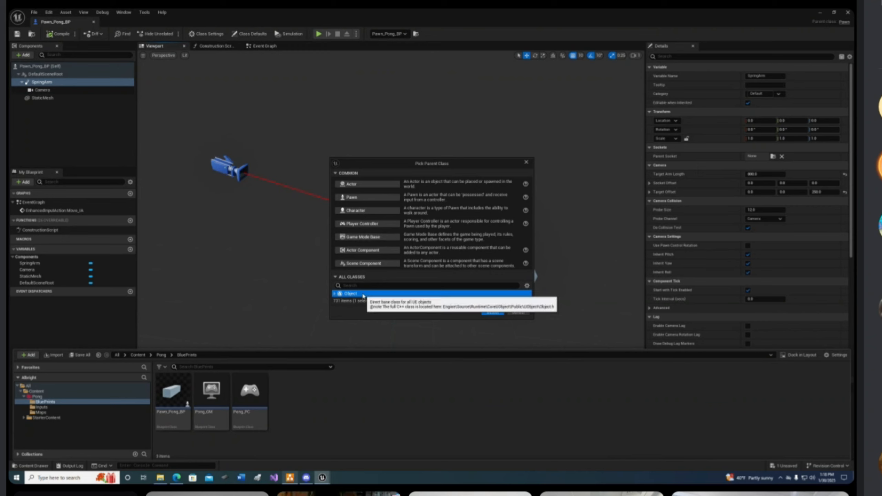
- Create the blueprint with Actor as parent class under its default name and place an instance at the far end of Pong_LVL's floor
{"action": "left_click", "coordinate": [376, 187]}
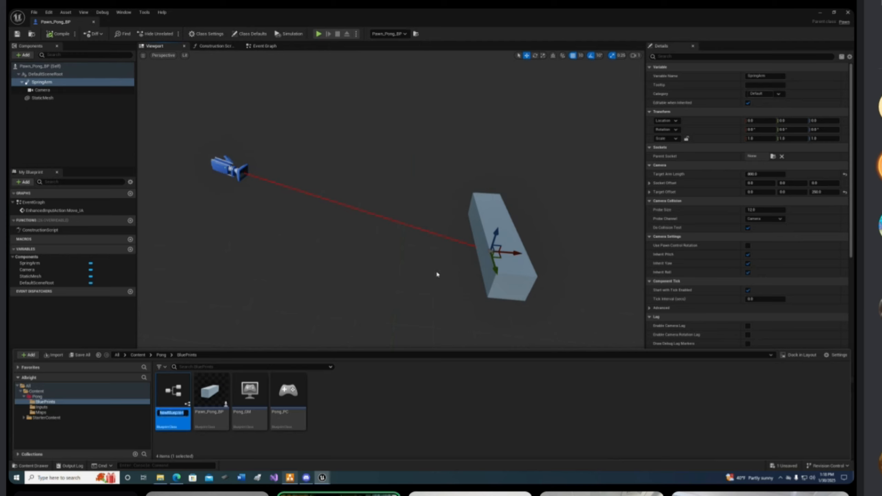
{"action": "key", "text": "Return"}
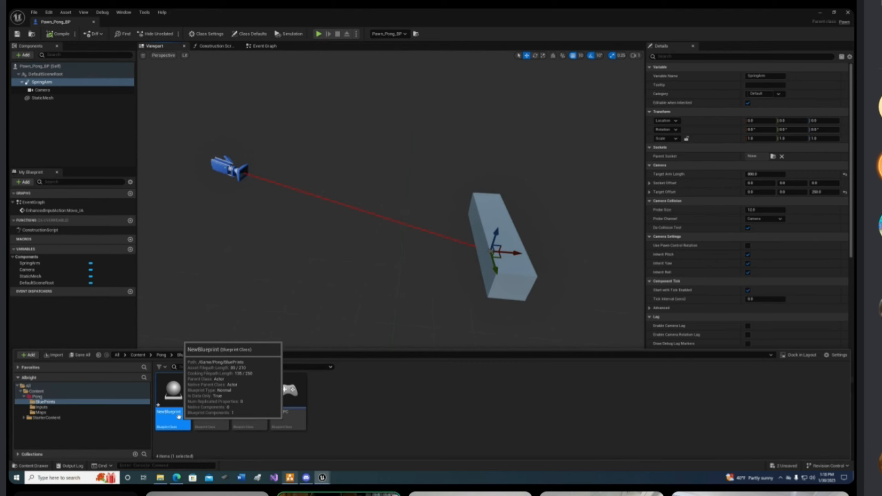
{"action": "left_click", "coordinate": [820, 12]}
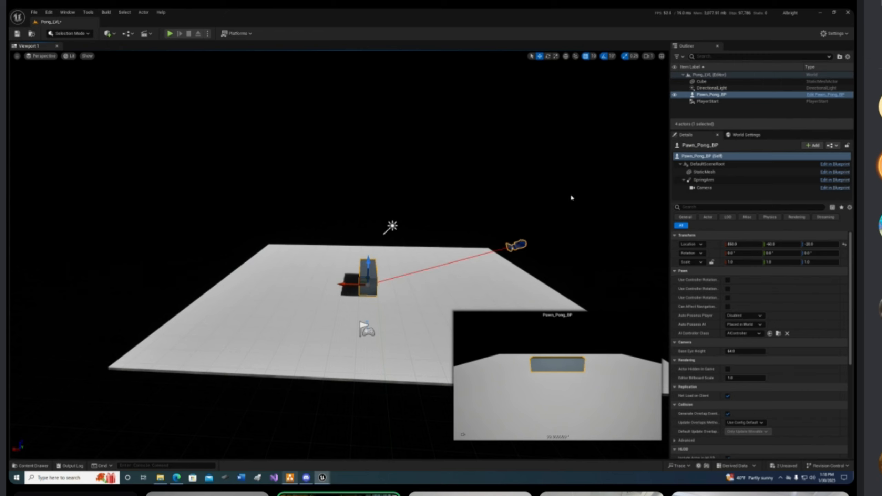
{"action": "key", "text": "ctrl+space"}
{"action": "left_click_drag", "start_coordinate": [173, 346], "coordinate": [322, 220]}
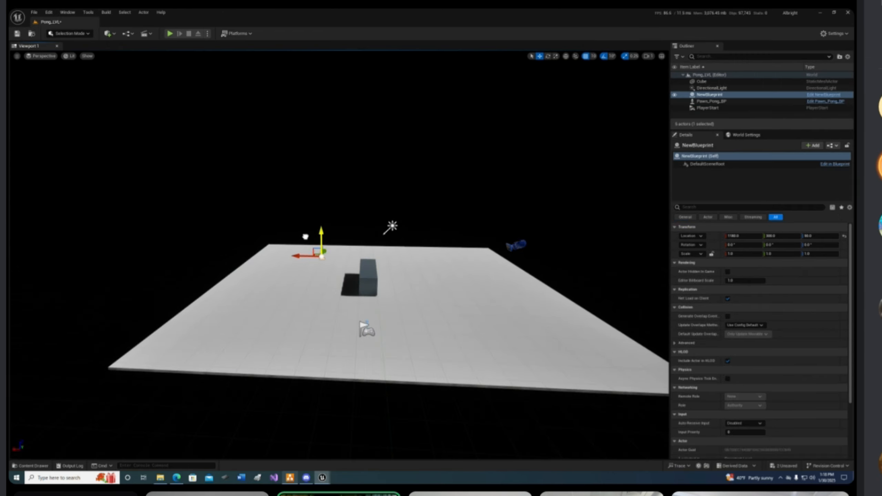
- Delete the placed Actor blueprint instance from the level and its asset from the BluePrints folder
{"action": "key", "text": "Delete"}
{"action": "key", "text": "ctrl+space"}
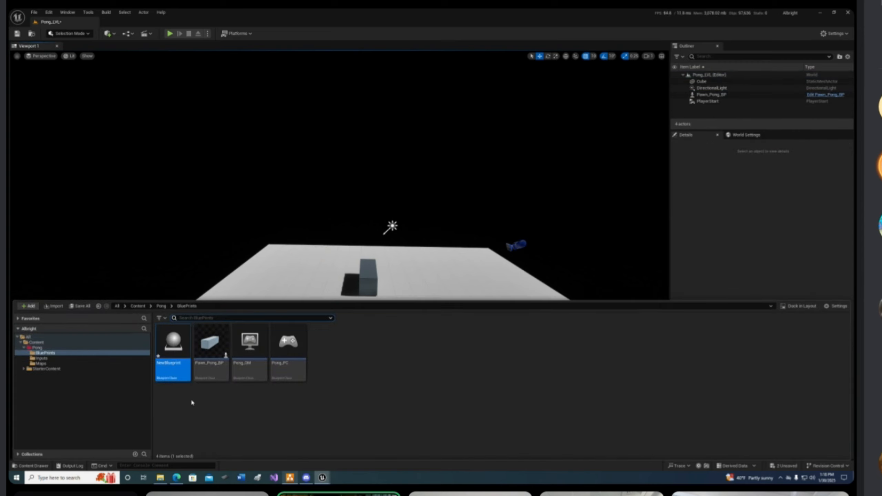
{"action": "key", "text": "Delete"}
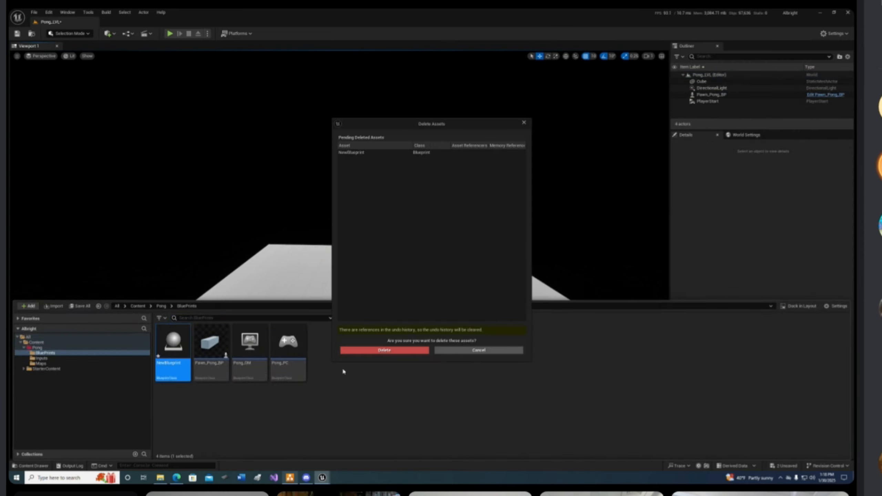
{"action": "left_click", "coordinate": [384, 350]}
- Create a Blueprint Class with Object as parent in the BluePrints folder and try to place it in the level
{"action": "right_click", "coordinate": [290, 395]}
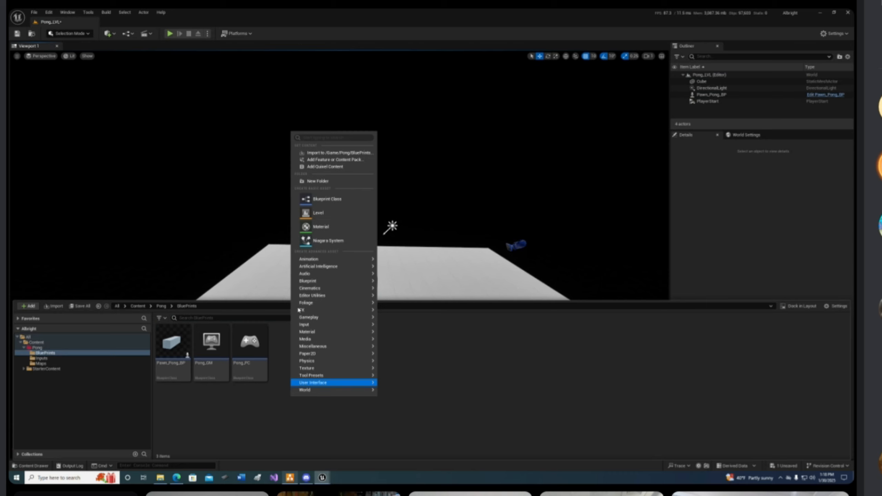
{"action": "left_click", "coordinate": [335, 201]}
{"action": "left_click", "coordinate": [351, 293]}
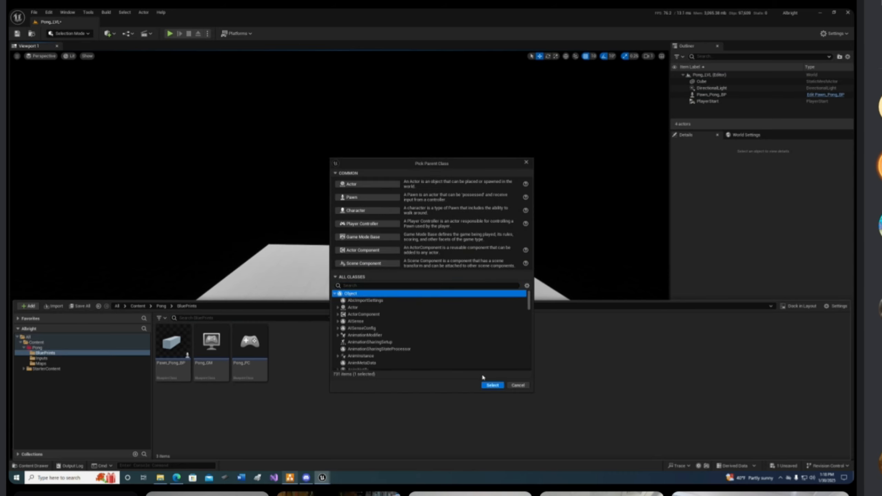
{"action": "left_click", "coordinate": [492, 384]}
{"action": "left_click_drag", "start_coordinate": [173, 342], "coordinate": [303, 237]}
- Delete the Object-based blueprint asset from the BluePrints folder
{"action": "key", "text": "Delete"}
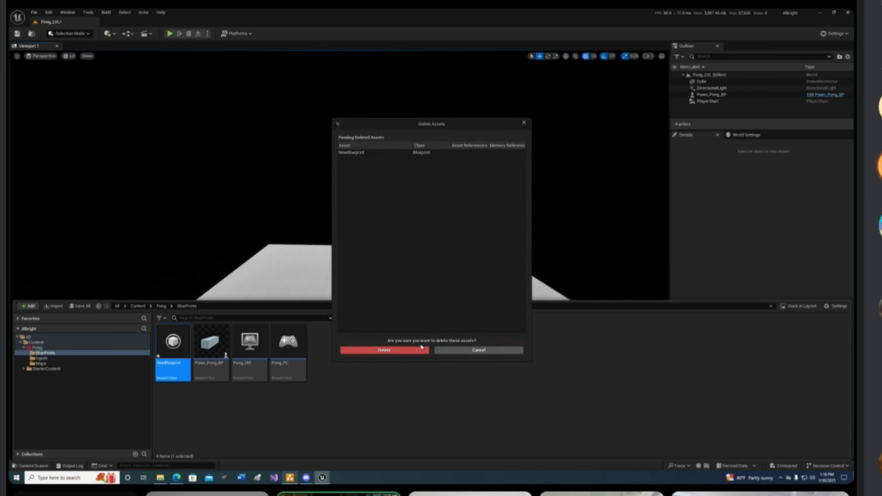
{"action": "left_click", "coordinate": [418, 350]}
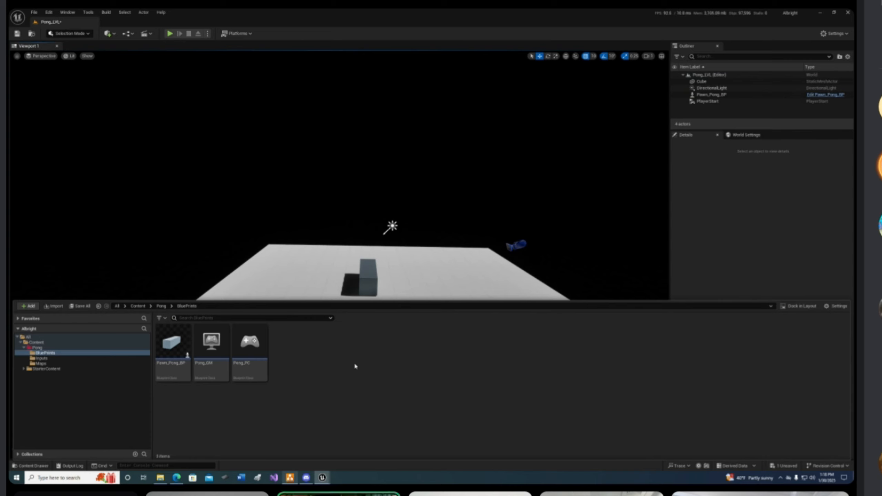
- Start creating another Blueprint Class in the BluePrints folder to choose its parent class
{"action": "right_click", "coordinate": [359, 405]}
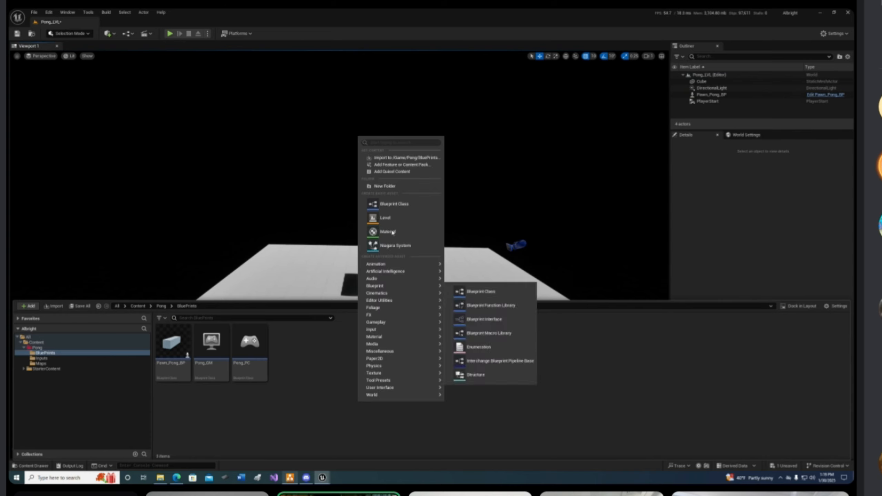
{"action": "left_click", "coordinate": [394, 204]}
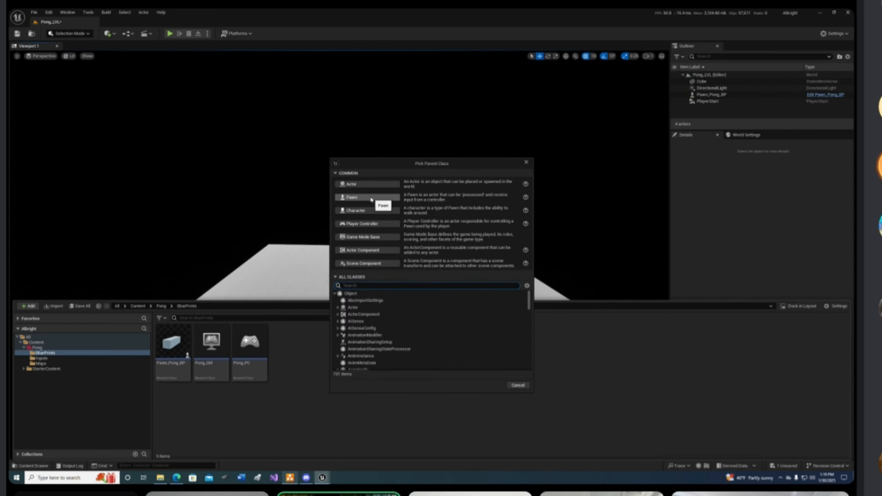